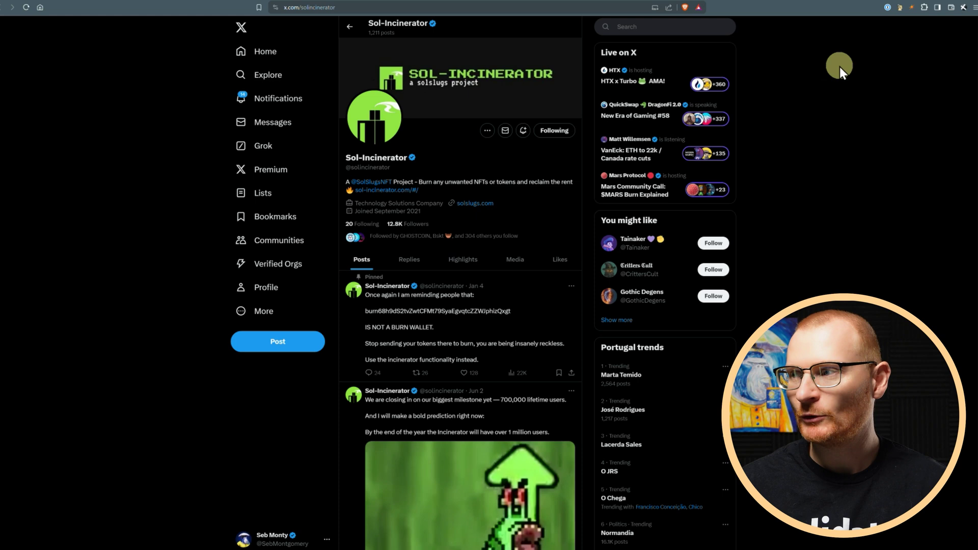
Open Solflare and scroll the token list down to tiny balances like Drift Protocol
{"action": "left_click", "coordinate": [915, 8]}
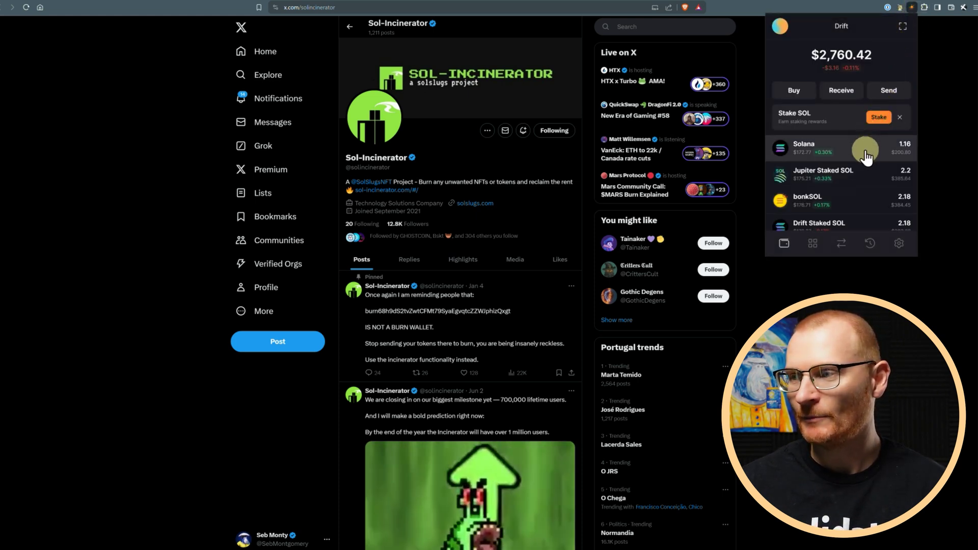
{"action": "scroll", "coordinate": [863, 153], "scroll_direction": "down", "scroll_amount": 5}
{"action": "scroll", "coordinate": [866, 158], "scroll_direction": "down", "scroll_amount": 5}
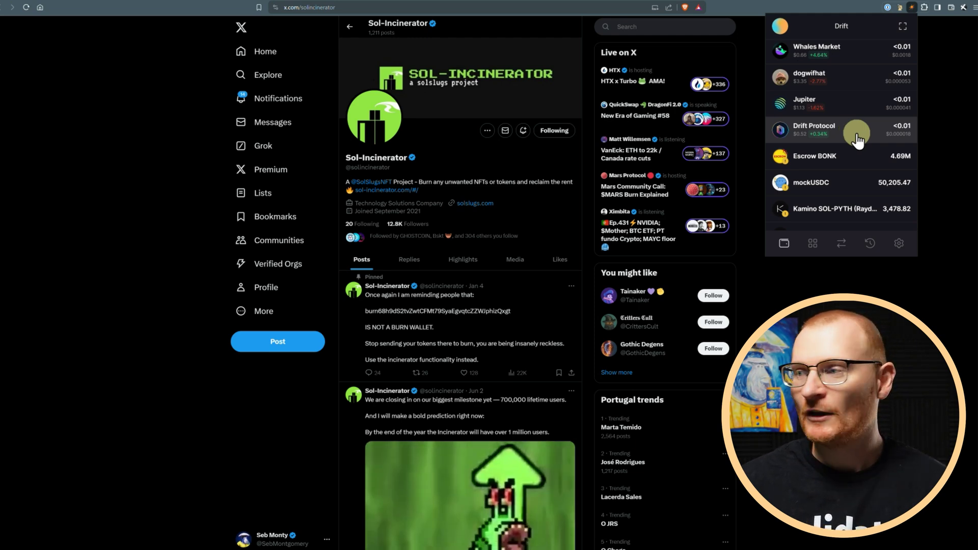
Inspect the Drift Protocol token's options, then return to the full token list
{"action": "left_click", "coordinate": [854, 135]}
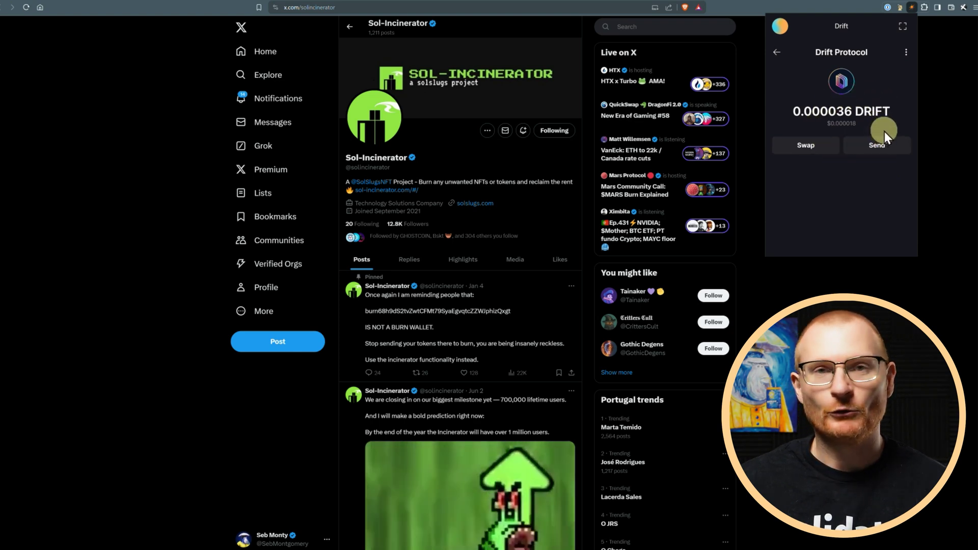
{"action": "left_click", "coordinate": [906, 52]}
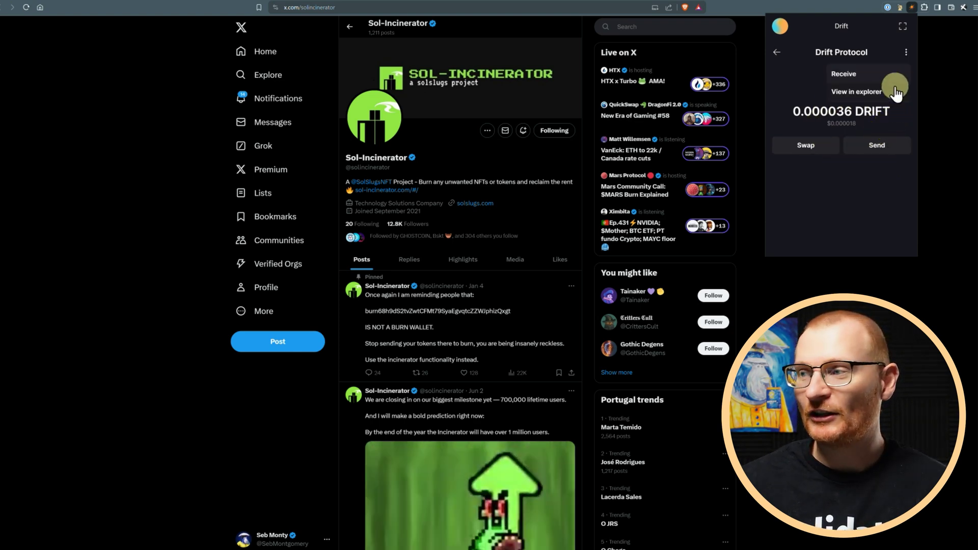
{"action": "left_click", "coordinate": [785, 54]}
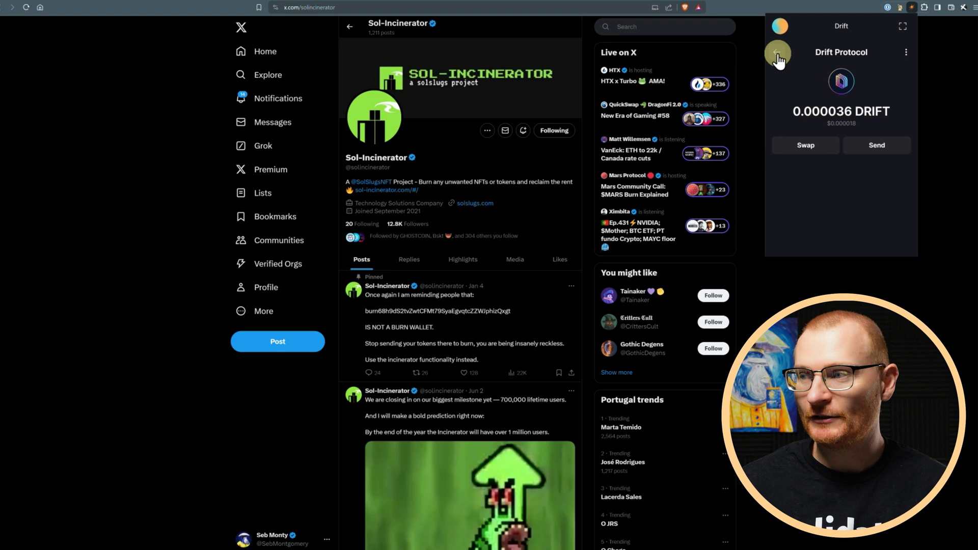
{"action": "left_click", "coordinate": [784, 54]}
{"action": "scroll", "coordinate": [850, 127], "scroll_direction": "down", "scroll_amount": 5}
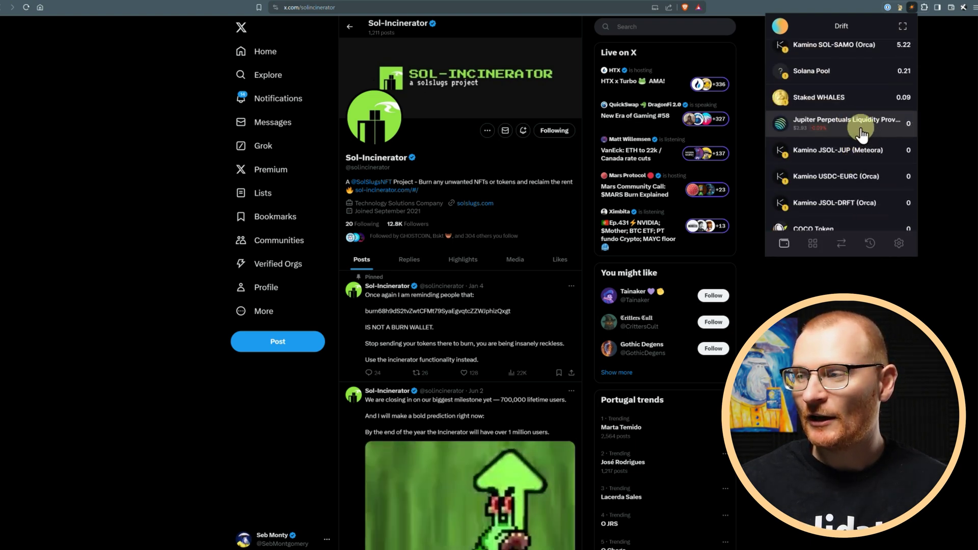
Close and confirm the empty Jupiter Perpetuals Liquidity (0 JLP) token account
{"action": "left_click", "coordinate": [867, 130]}
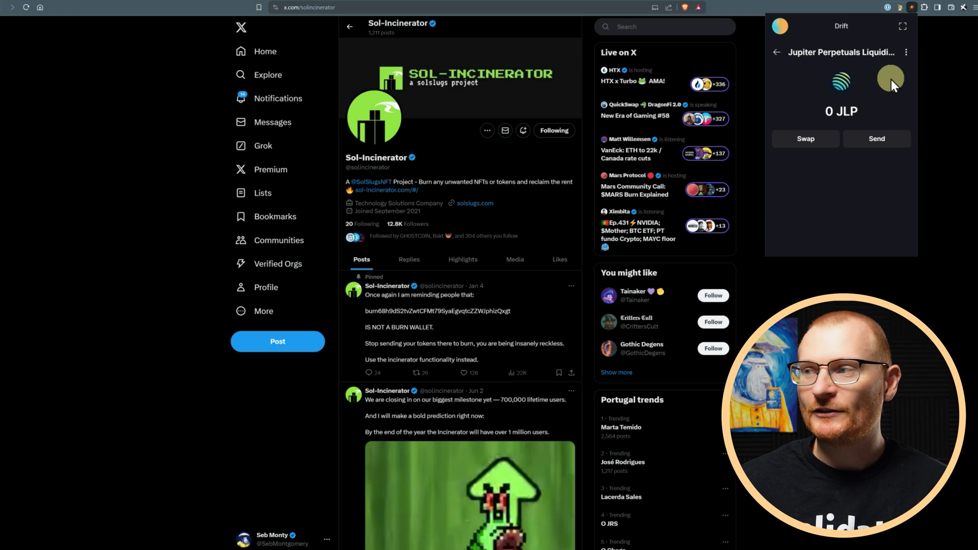
{"action": "left_click", "coordinate": [905, 51]}
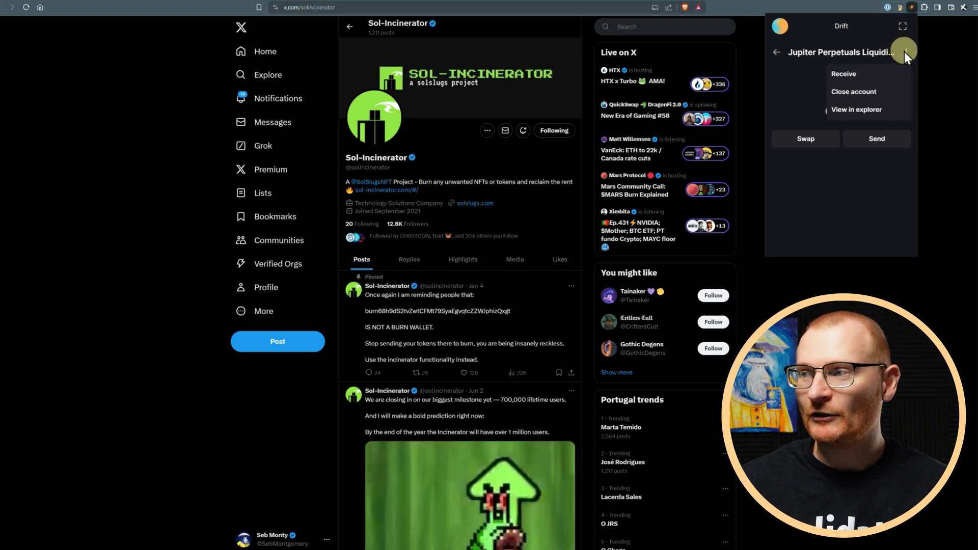
{"action": "left_click", "coordinate": [866, 92]}
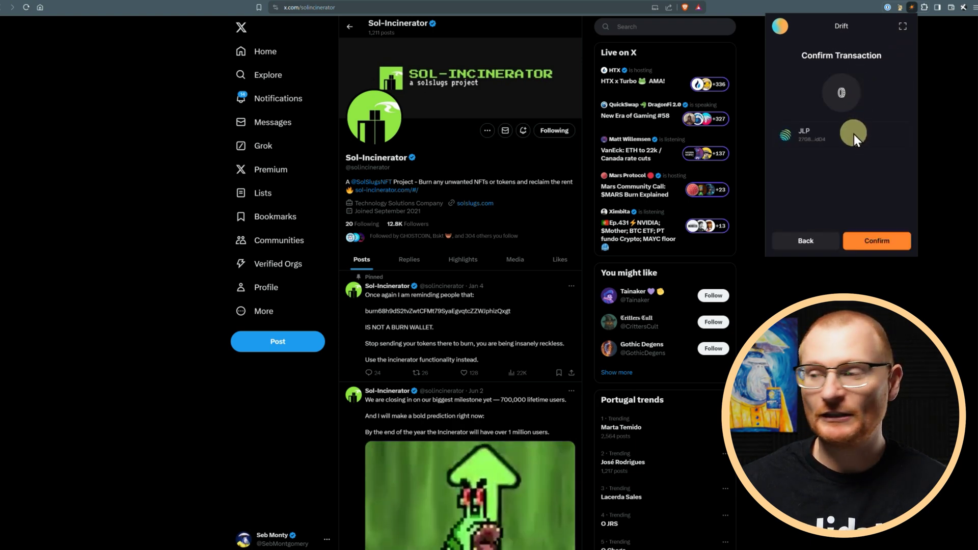
{"action": "left_click", "coordinate": [859, 238]}
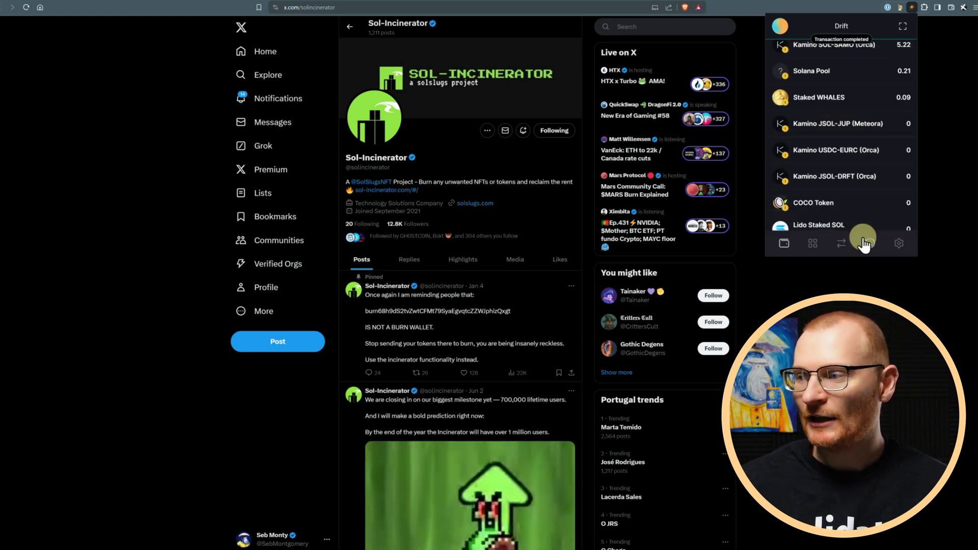
View the Closed Token Account record in Solflare's transaction history
{"action": "left_click", "coordinate": [869, 243]}
{"action": "left_click", "coordinate": [853, 97]}
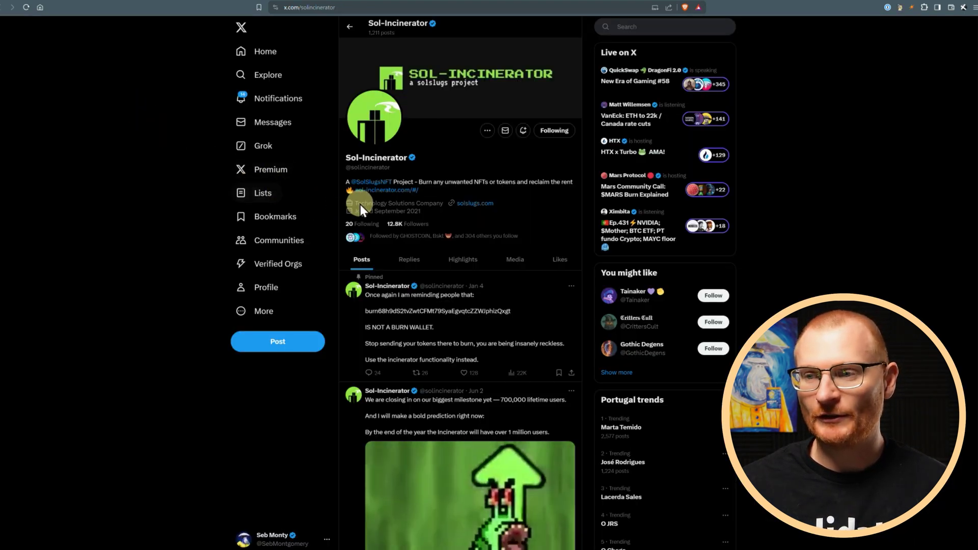
Connect Solflare on sol-incinerator.com and select the 29 Vacant Accounts worth 0.058 SOL
{"action": "left_click", "coordinate": [387, 189]}
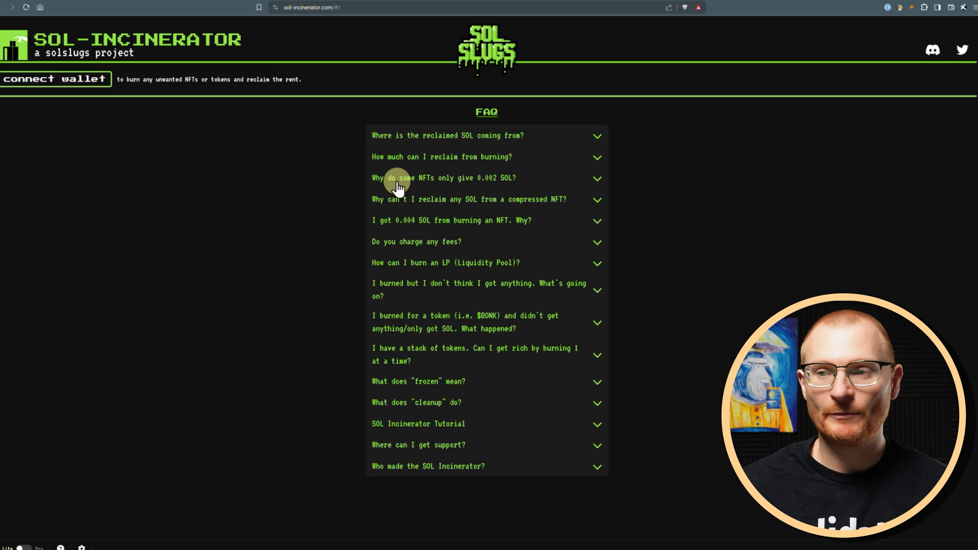
{"action": "left_click", "coordinate": [86, 81]}
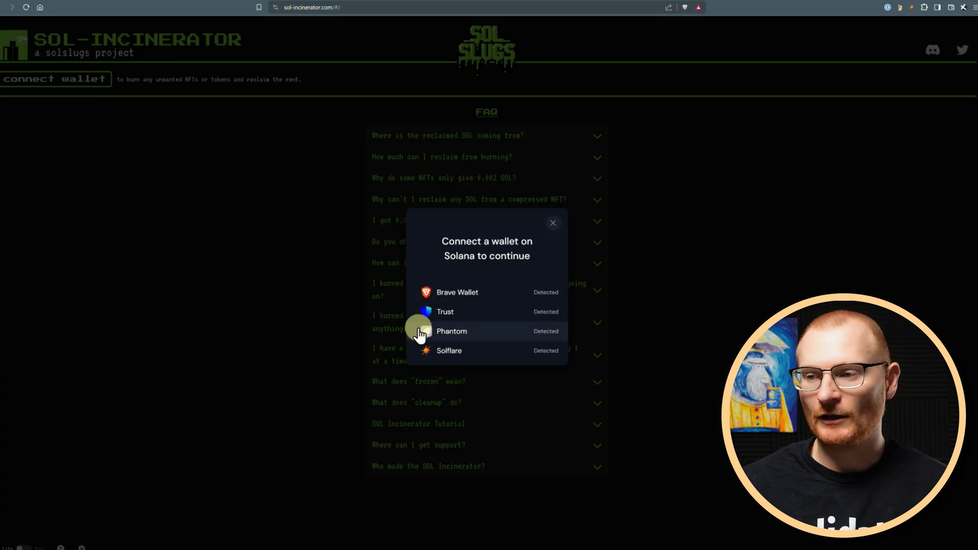
{"action": "left_click", "coordinate": [454, 352]}
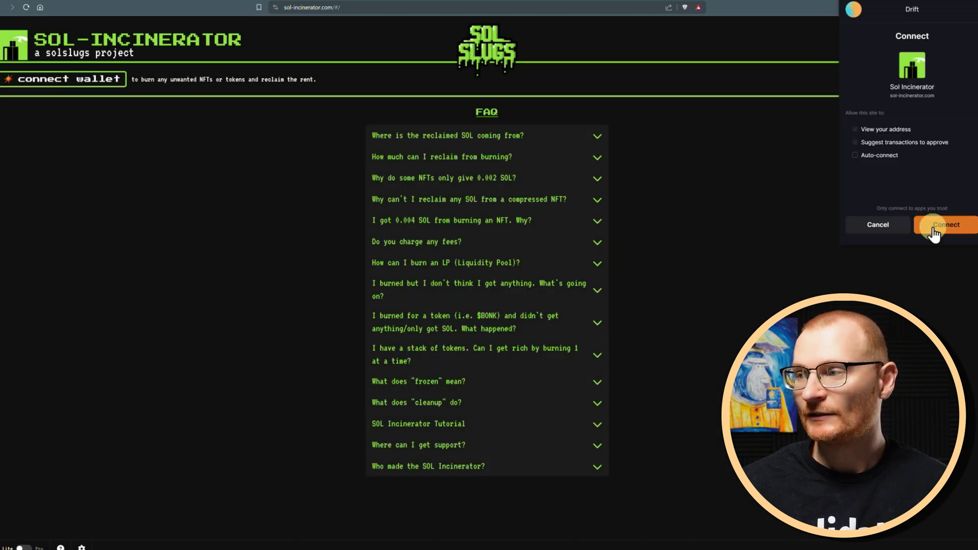
{"action": "left_click", "coordinate": [935, 229]}
{"action": "left_click", "coordinate": [891, 116]}
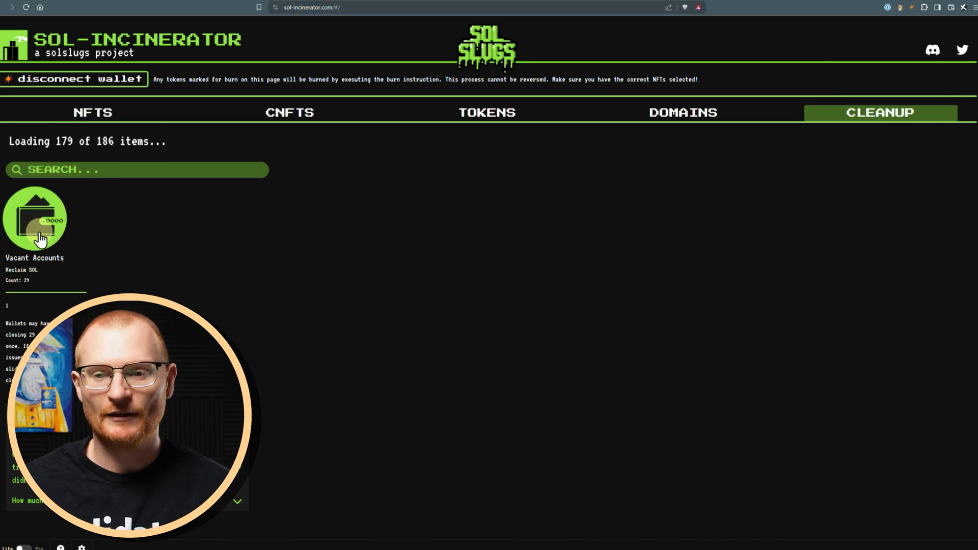
{"action": "left_click", "coordinate": [43, 239]}
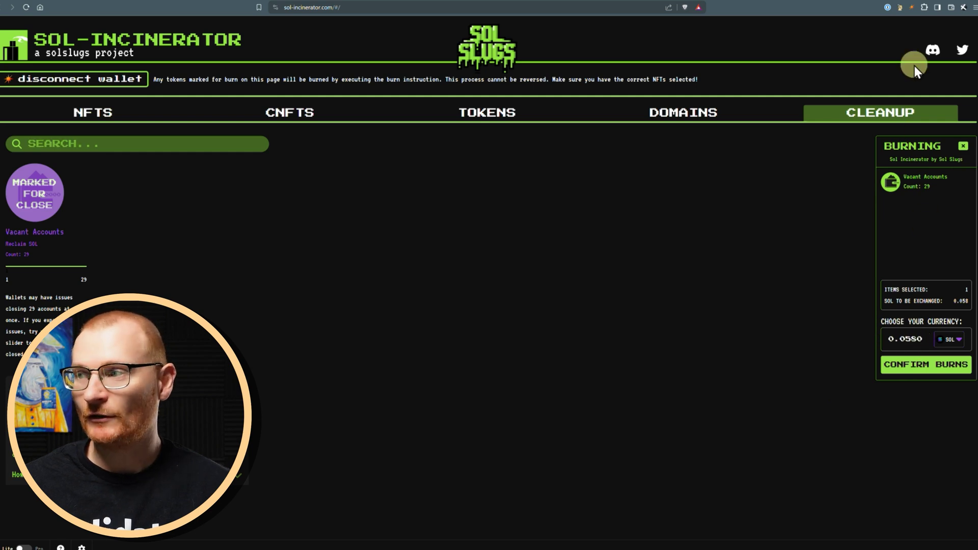
Open Solflare and scroll through the token list to review the wallet's holdings
{"action": "left_click", "coordinate": [912, 7]}
{"action": "scroll", "coordinate": [871, 160], "scroll_direction": "down", "scroll_amount": 3}
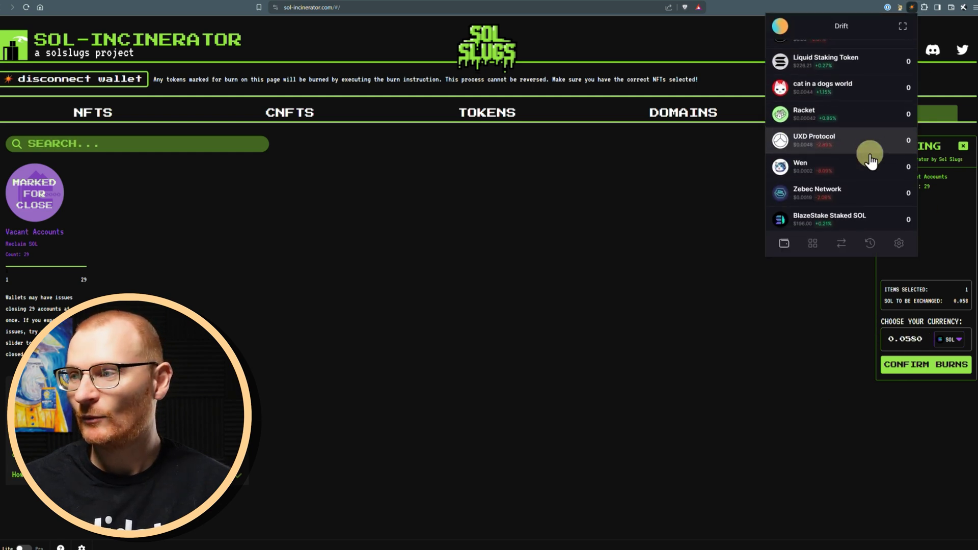
{"action": "scroll", "coordinate": [879, 169], "scroll_direction": "down", "scroll_amount": 10}
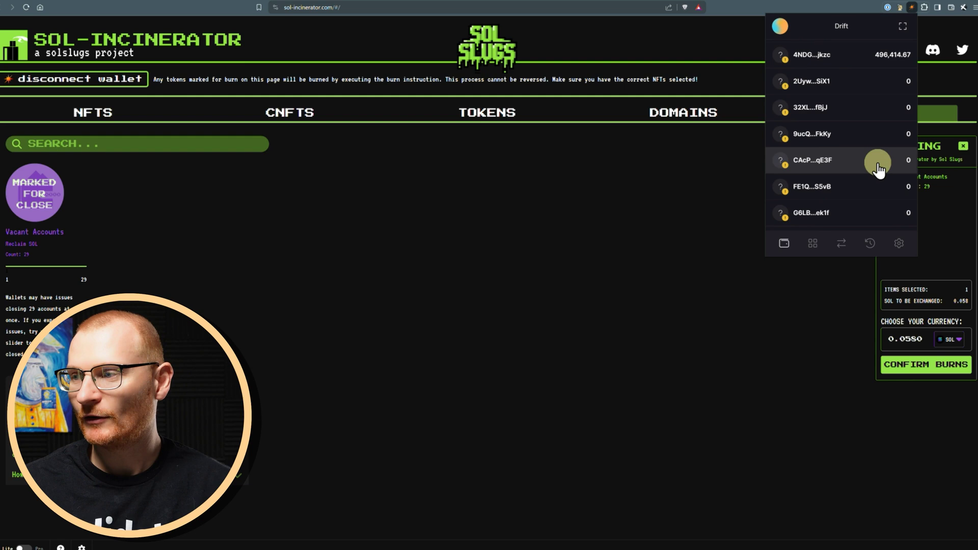
{"action": "scroll", "coordinate": [828, 185], "scroll_direction": "up", "scroll_amount": 5}
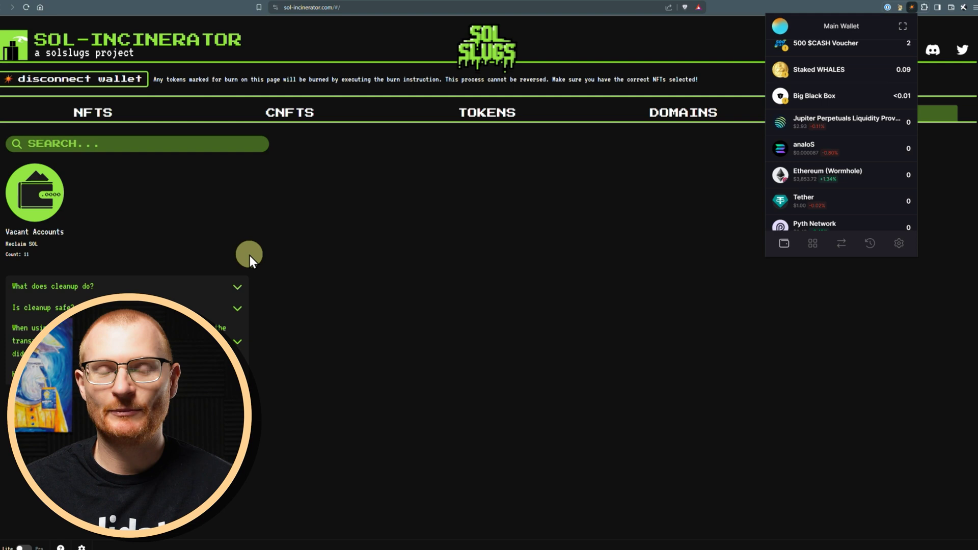
Select the 11 vacant accounts, confirm the burn, and approve it in Solflare
{"action": "left_click", "coordinate": [42, 218]}
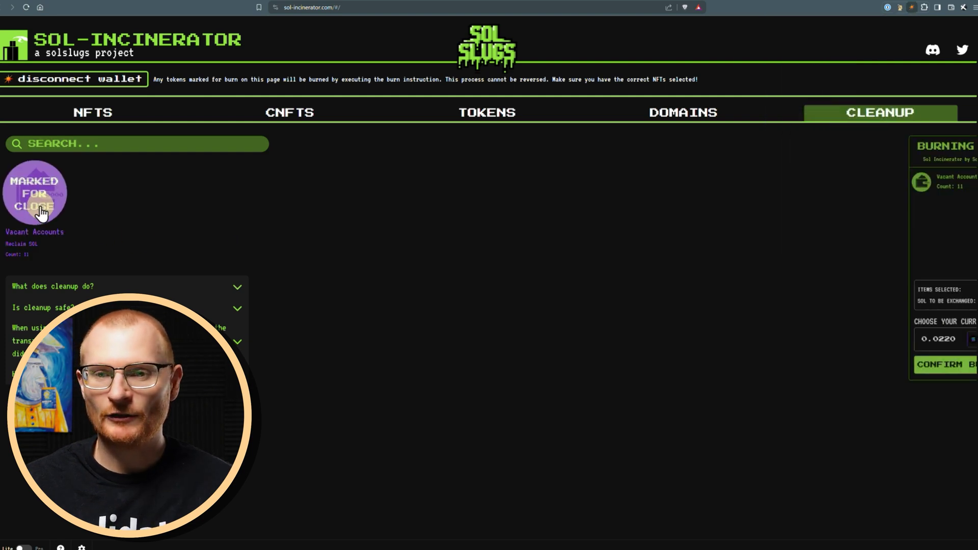
{"action": "left_click", "coordinate": [932, 375]}
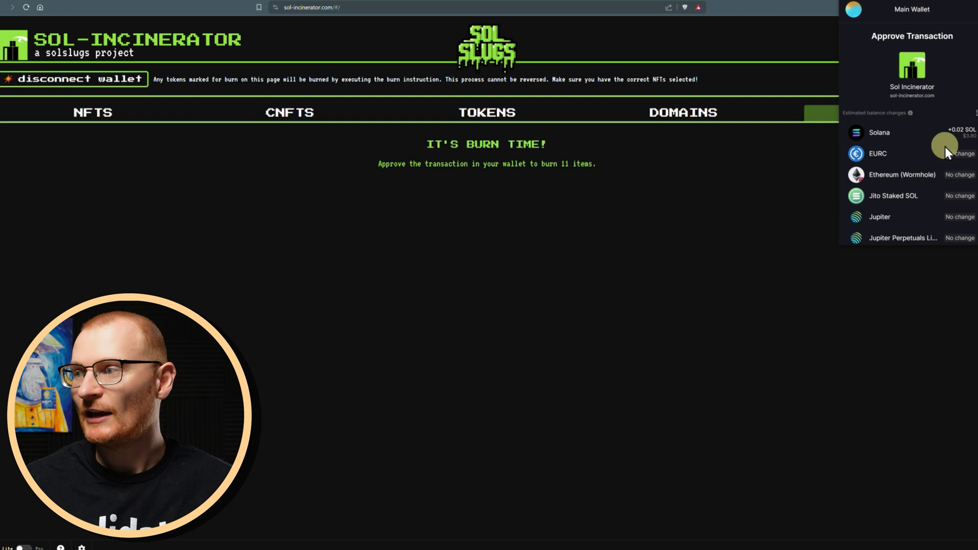
{"action": "scroll", "coordinate": [955, 174], "scroll_direction": "down", "scroll_amount": 5}
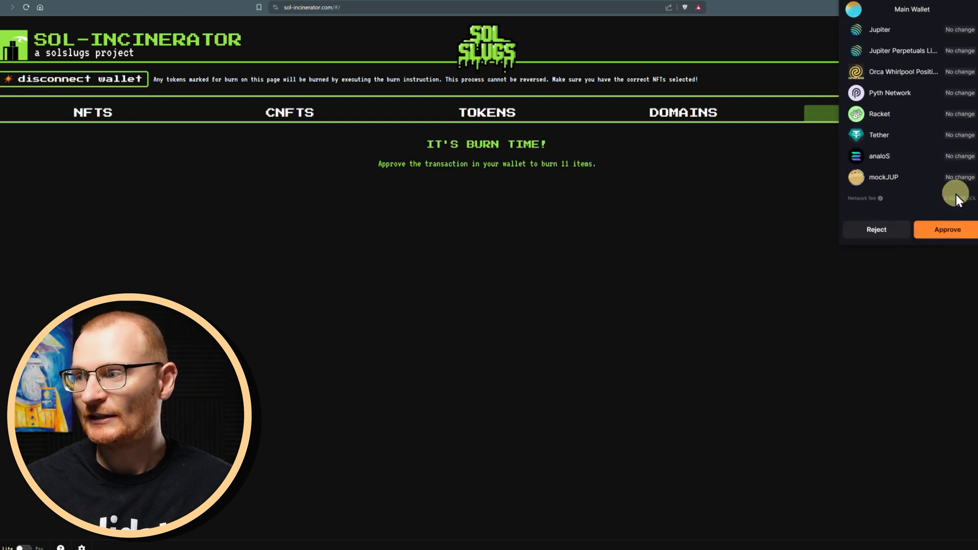
{"action": "left_click", "coordinate": [955, 232]}
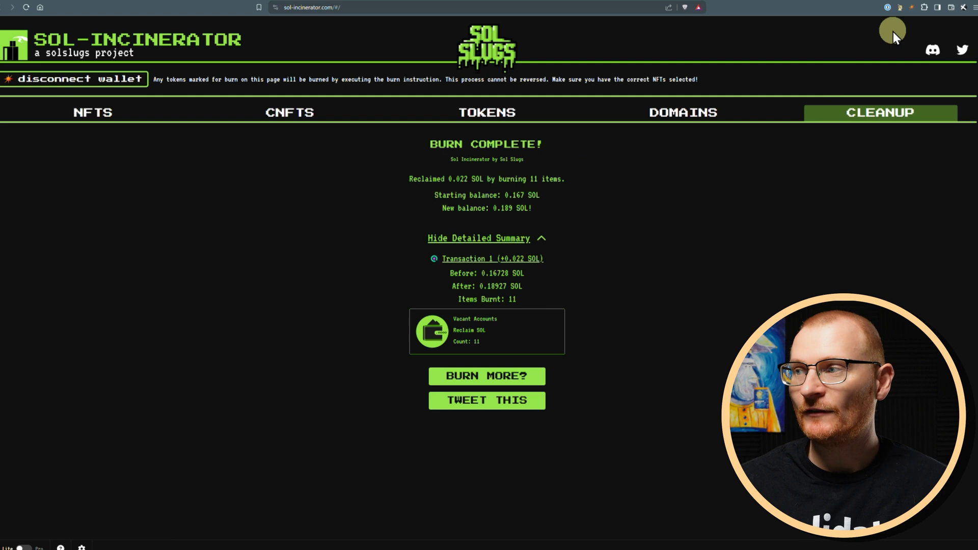
Check the main wallet's 0.19 SOL overview and swap page in Solflare, then close it
{"action": "left_click", "coordinate": [912, 9]}
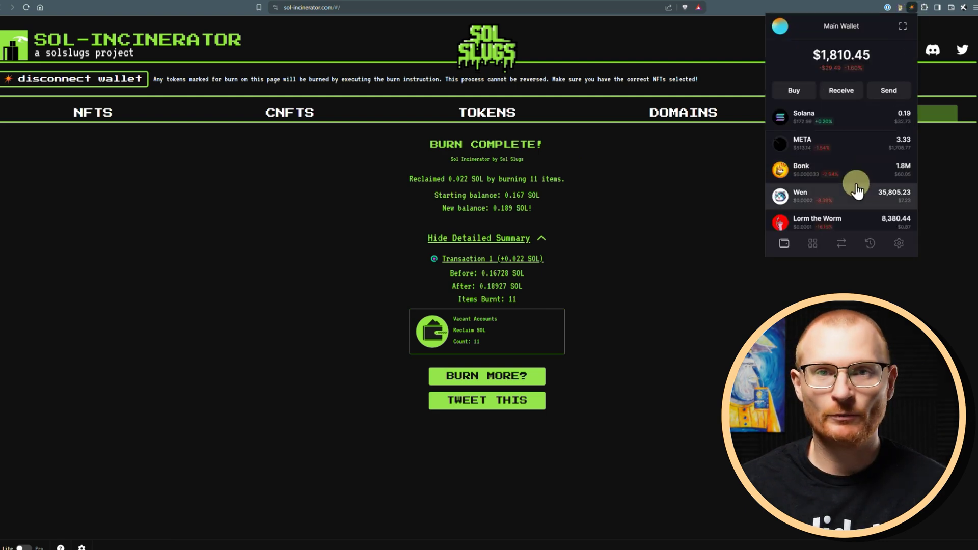
{"action": "left_click", "coordinate": [842, 243]}
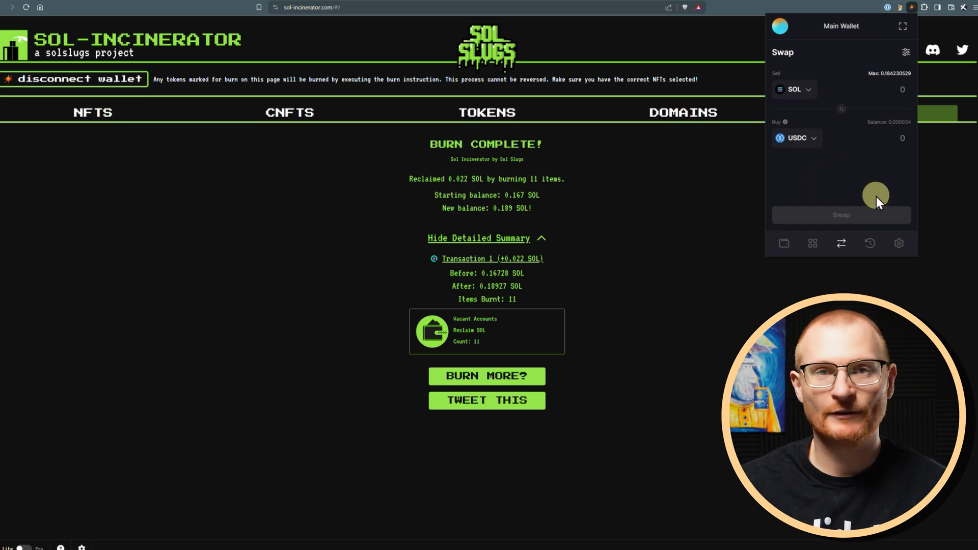
{"action": "left_click", "coordinate": [637, 197]}
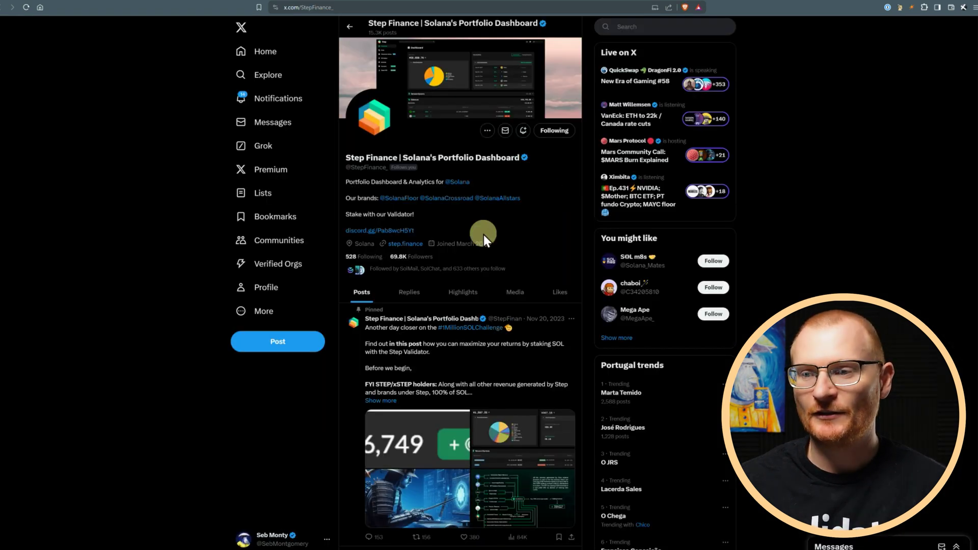
Go to step.finance, connect Solflare, and open the Accounts tools page
{"action": "left_click", "coordinate": [411, 244]}
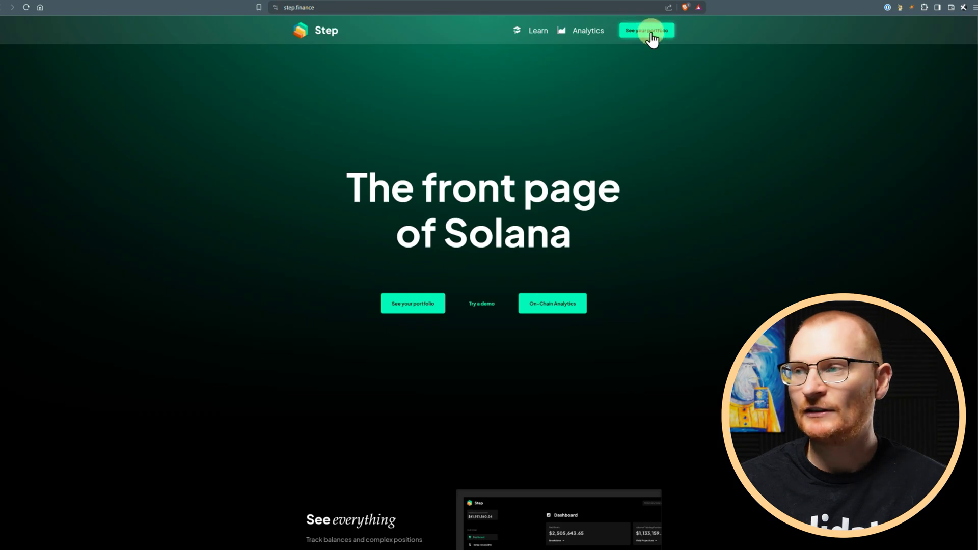
{"action": "left_click", "coordinate": [651, 32]}
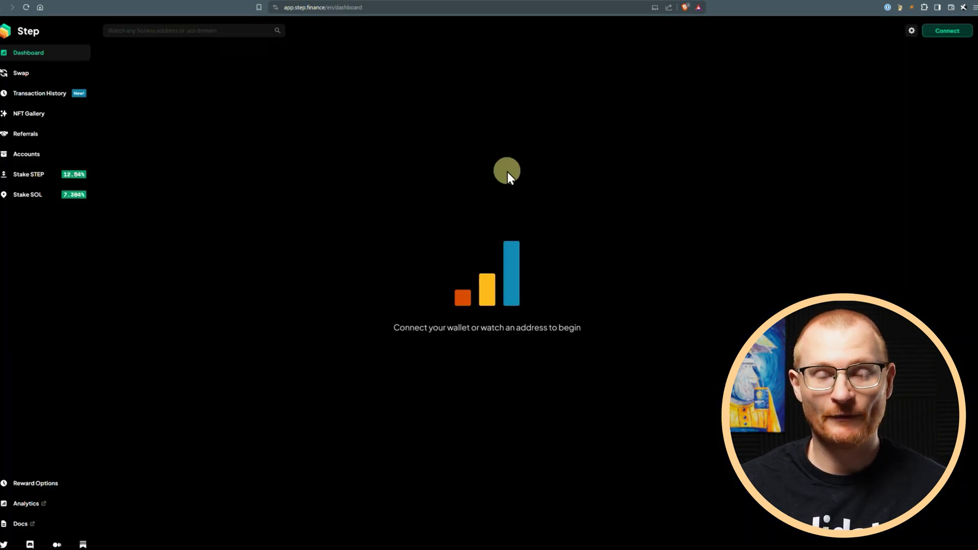
{"action": "left_click", "coordinate": [944, 31]}
{"action": "left_click", "coordinate": [469, 317]}
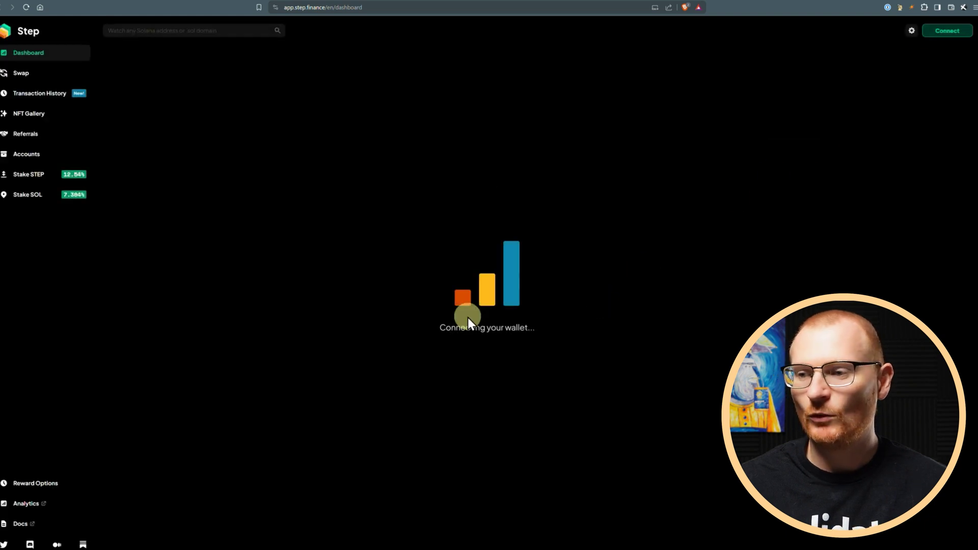
{"action": "left_click", "coordinate": [939, 227]}
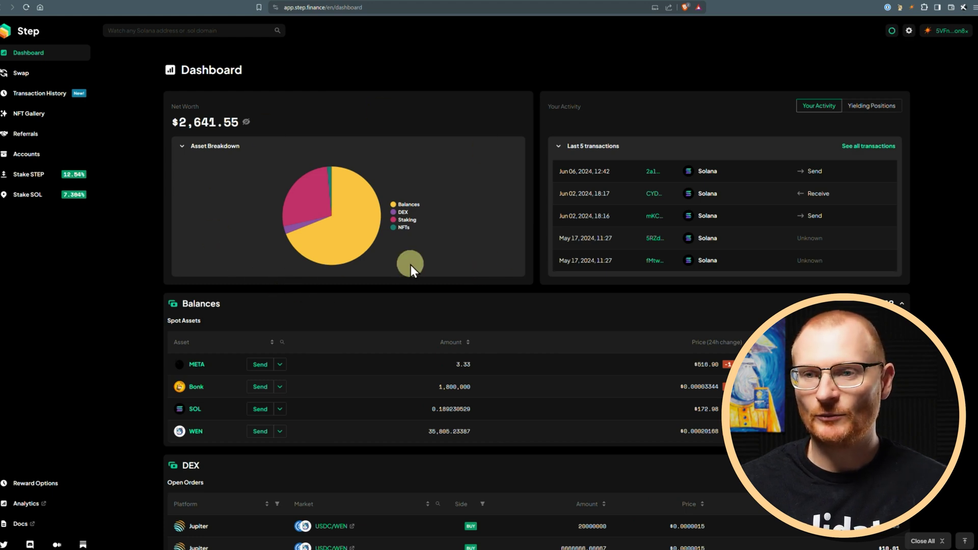
{"action": "left_click", "coordinate": [27, 156]}
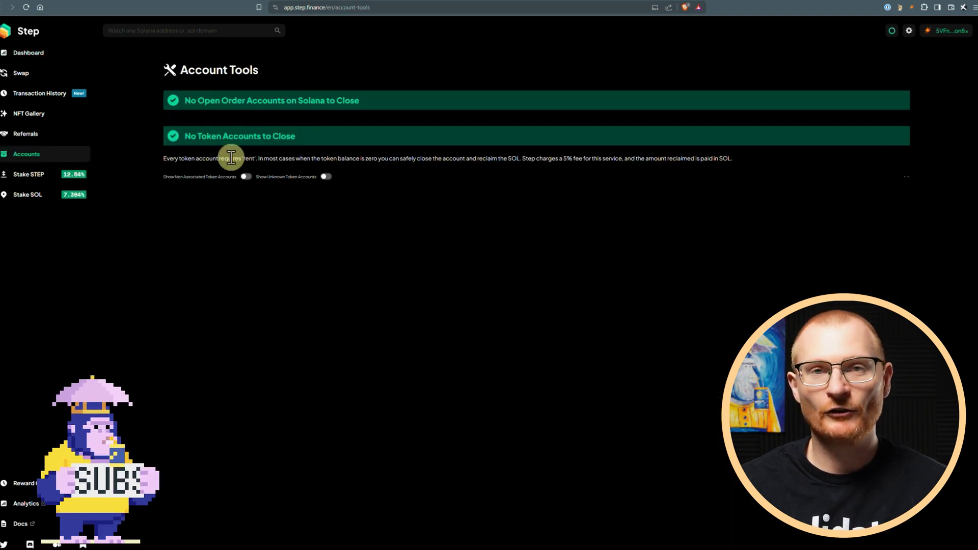
Disconnect the current wallet and reconnect Solflare to Step Finance
{"action": "left_click", "coordinate": [916, 8]}
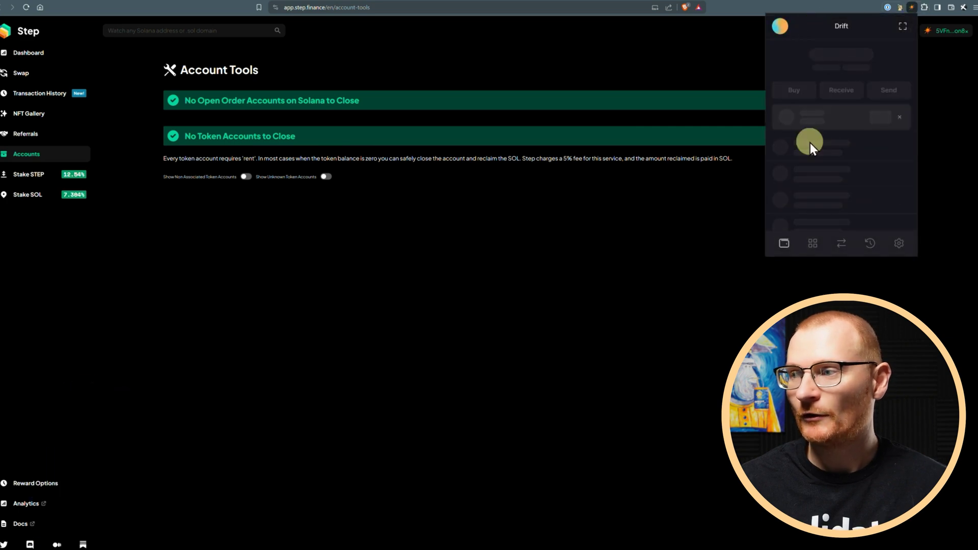
{"action": "left_click", "coordinate": [943, 31]}
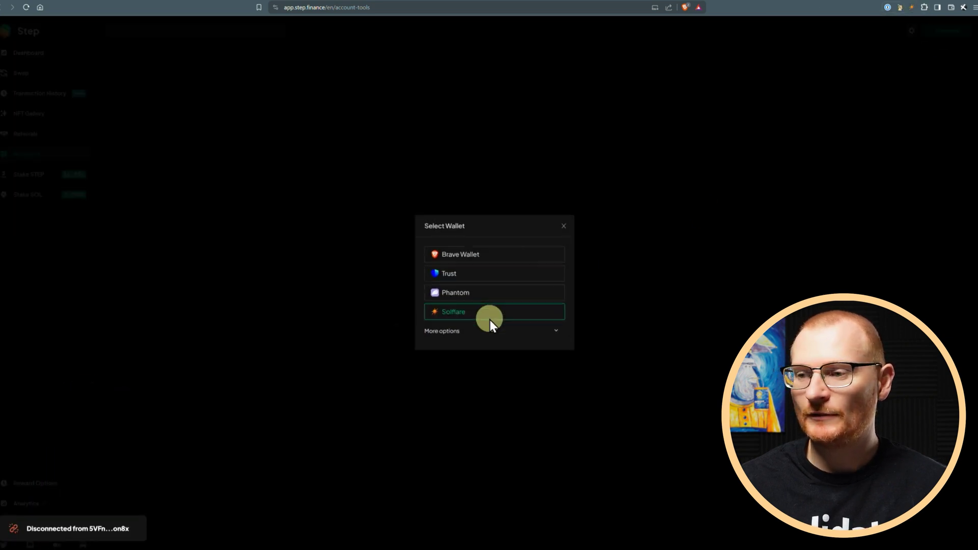
{"action": "left_click", "coordinate": [491, 316]}
{"action": "left_click", "coordinate": [938, 229]}
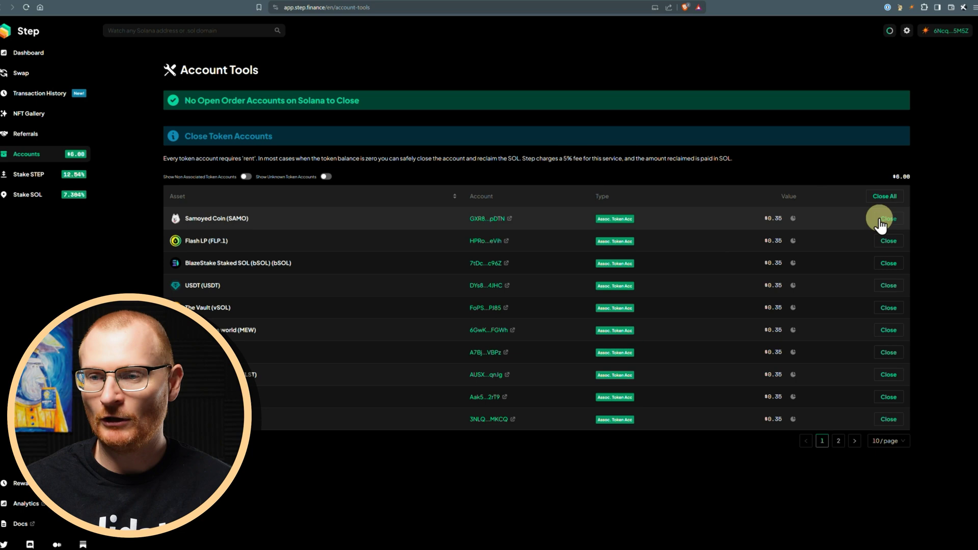
Close the Samoyed Coin and BlazeStake Staked SOL accounts, rejecting the close for The Vault
{"action": "left_click", "coordinate": [945, 235]}
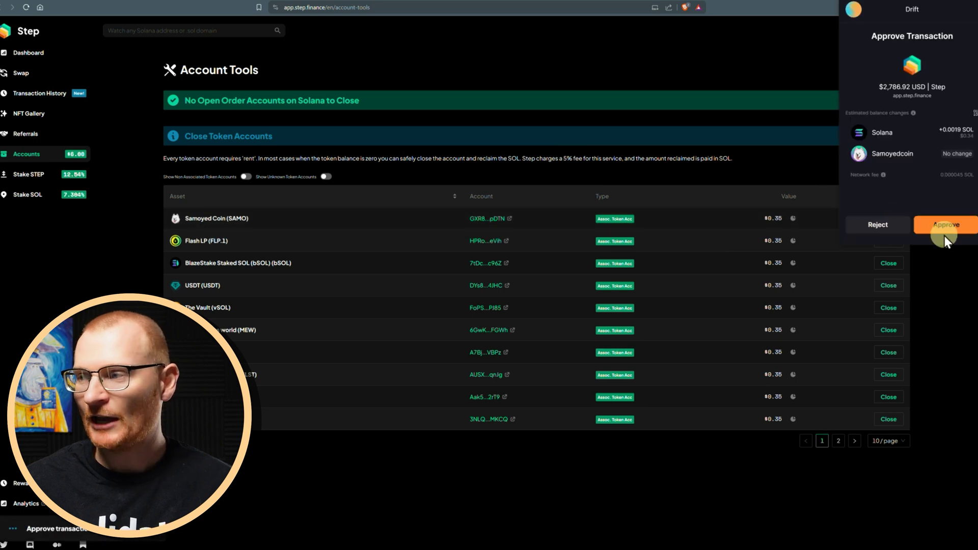
{"action": "left_click", "coordinate": [956, 230]}
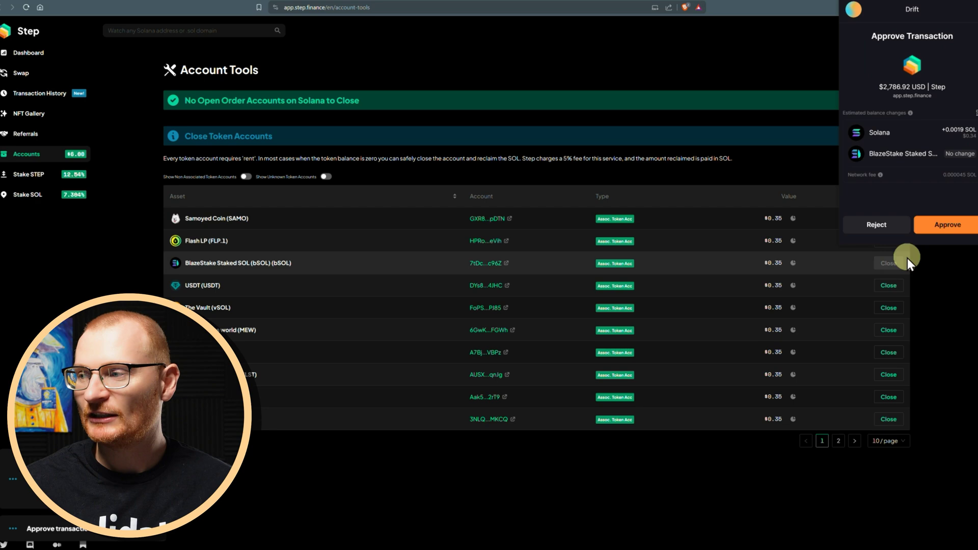
{"action": "left_click", "coordinate": [952, 228]}
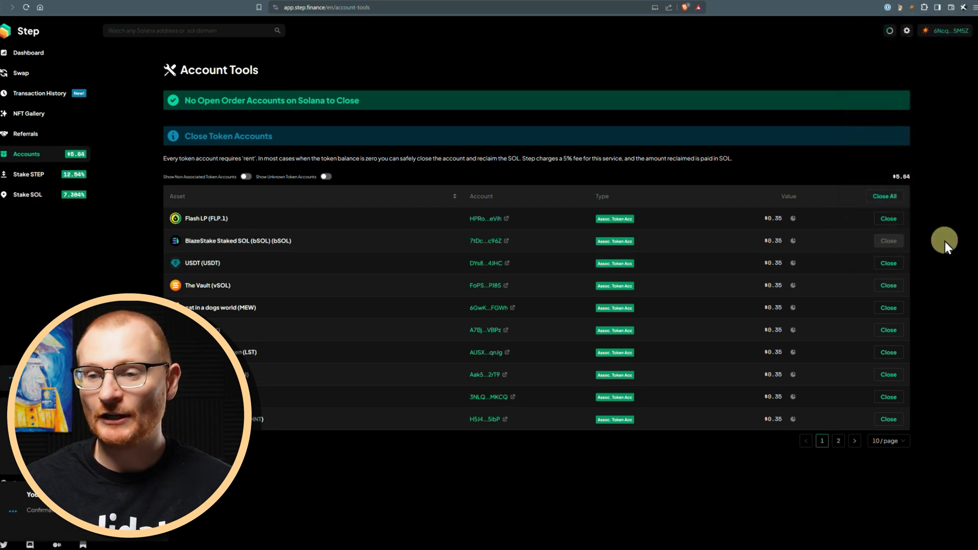
{"action": "left_click", "coordinate": [889, 285]}
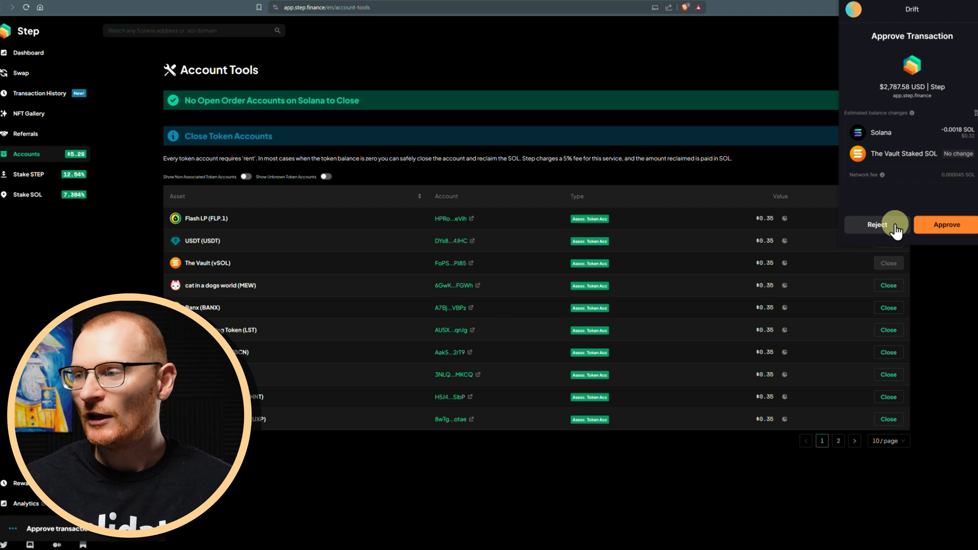
{"action": "left_click", "coordinate": [896, 228]}
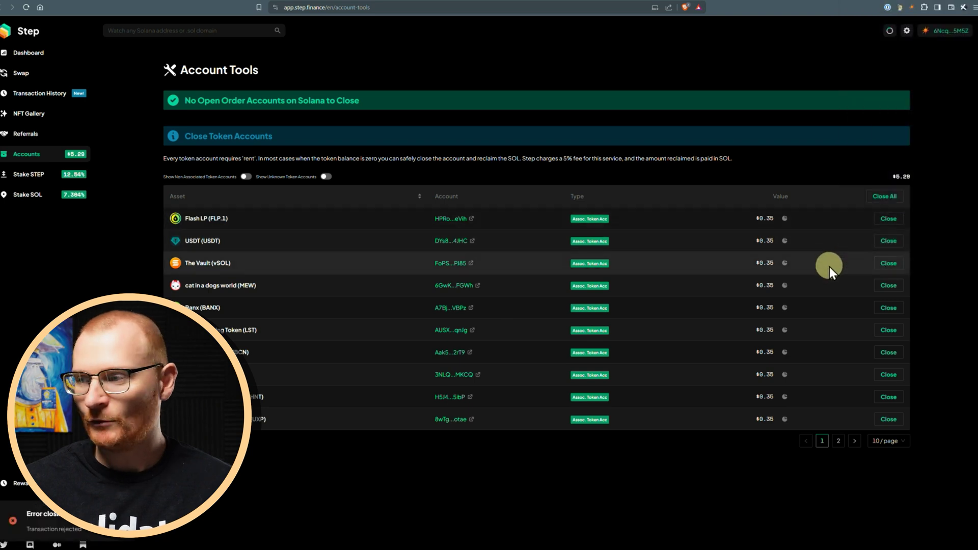
Close the MEW, Banx, Liquid Staking Token and Zebec Network accounts
{"action": "left_click", "coordinate": [889, 284]}
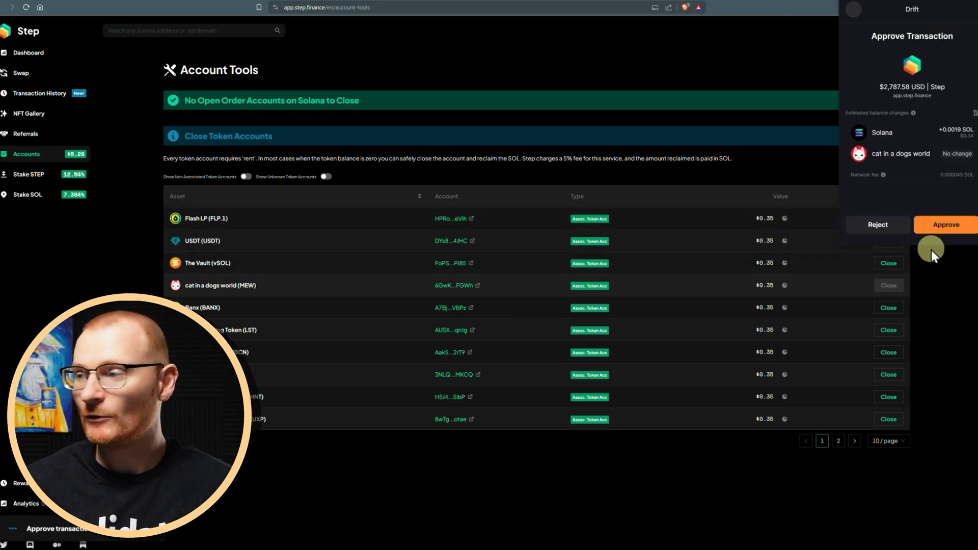
{"action": "left_click", "coordinate": [951, 228]}
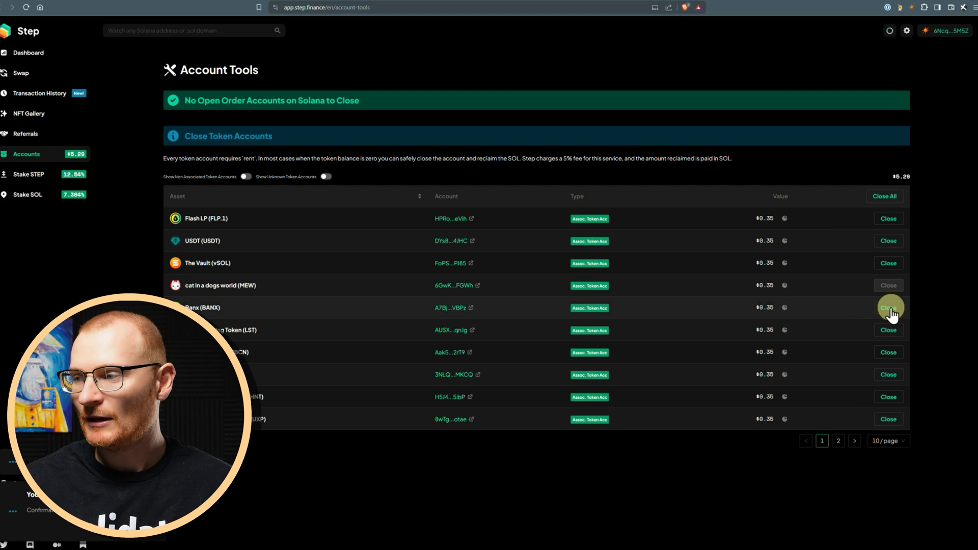
{"action": "left_click", "coordinate": [890, 308]}
{"action": "left_click", "coordinate": [947, 239]}
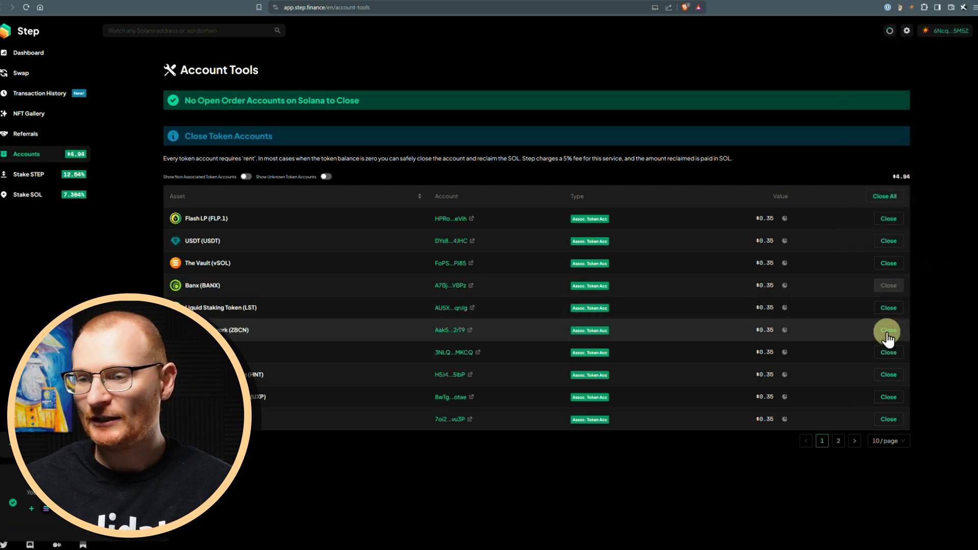
{"action": "left_click", "coordinate": [890, 308]}
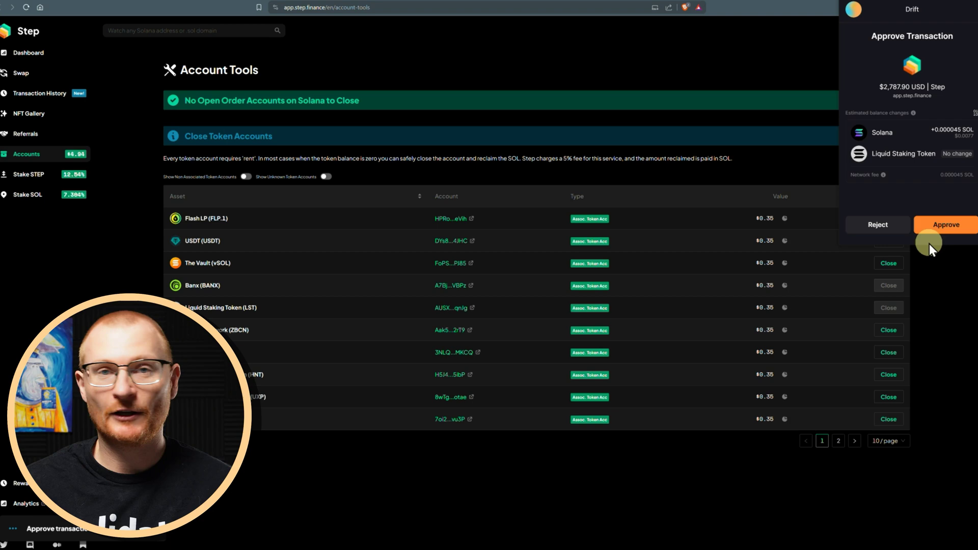
{"action": "left_click", "coordinate": [943, 235]}
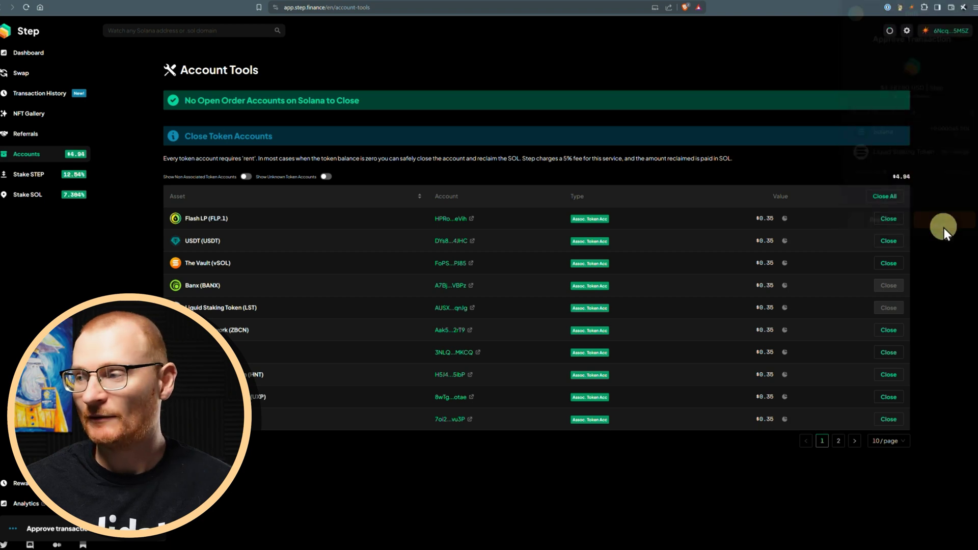
{"action": "left_click", "coordinate": [889, 330]}
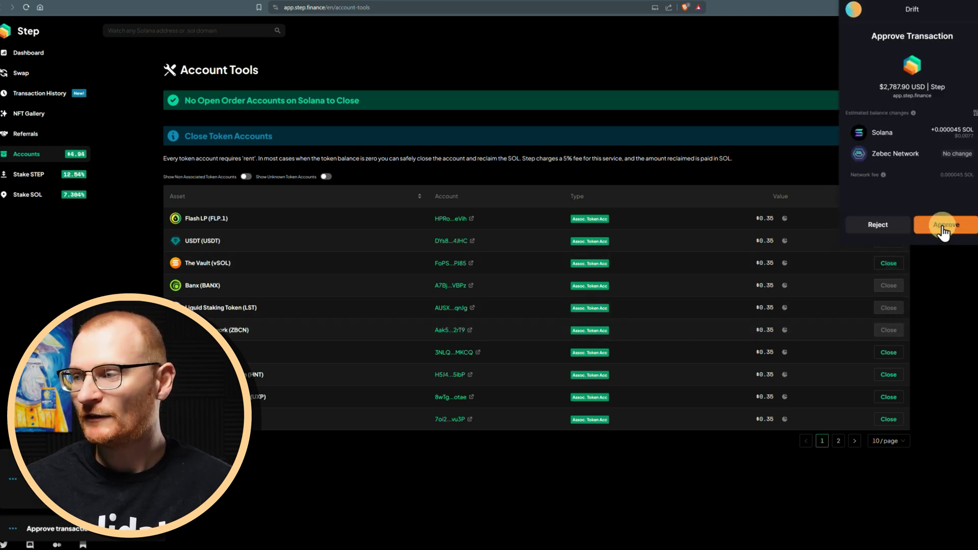
{"action": "left_click", "coordinate": [943, 226]}
Close the Racket, Lido Staked SOL, Wen and last listed token accounts
{"action": "left_click", "coordinate": [890, 330]}
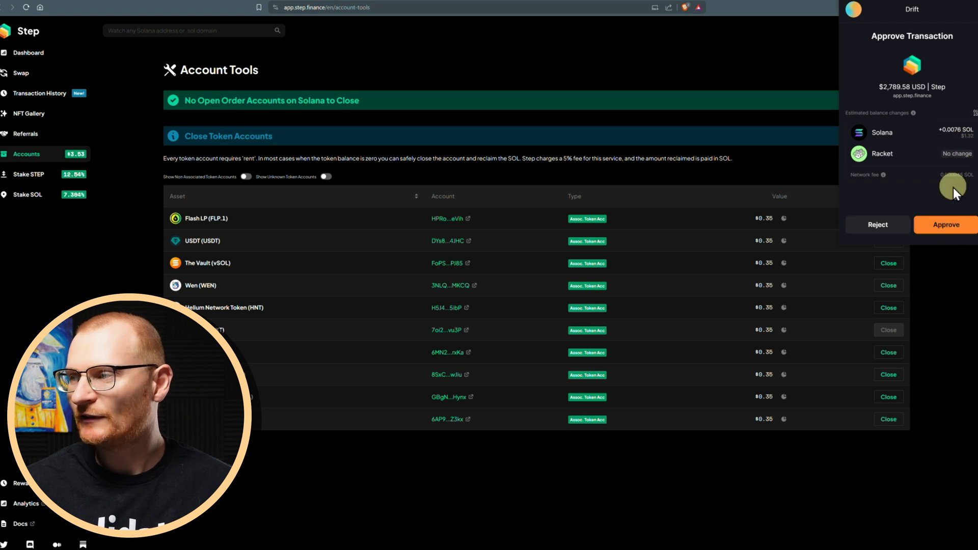
{"action": "left_click", "coordinate": [951, 232]}
{"action": "left_click", "coordinate": [890, 397]}
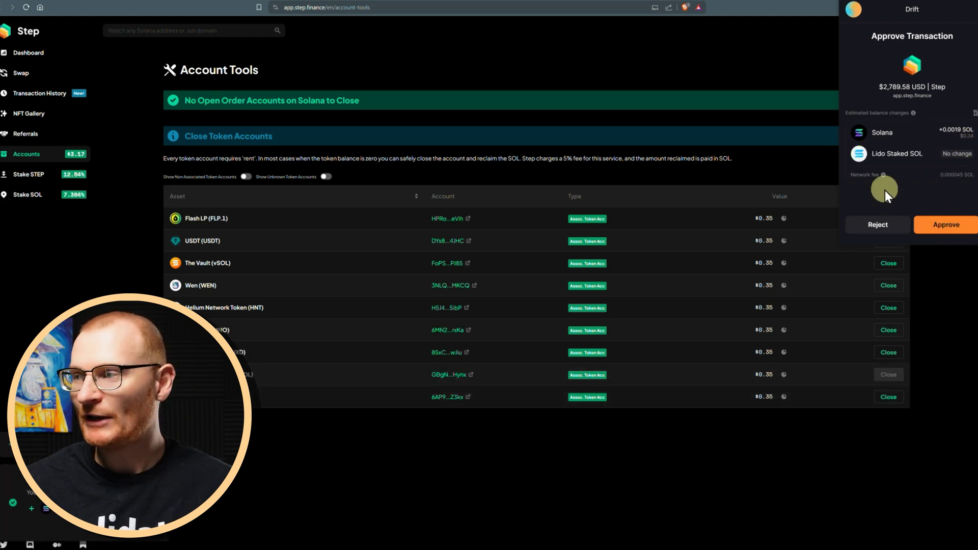
{"action": "left_click", "coordinate": [948, 227]}
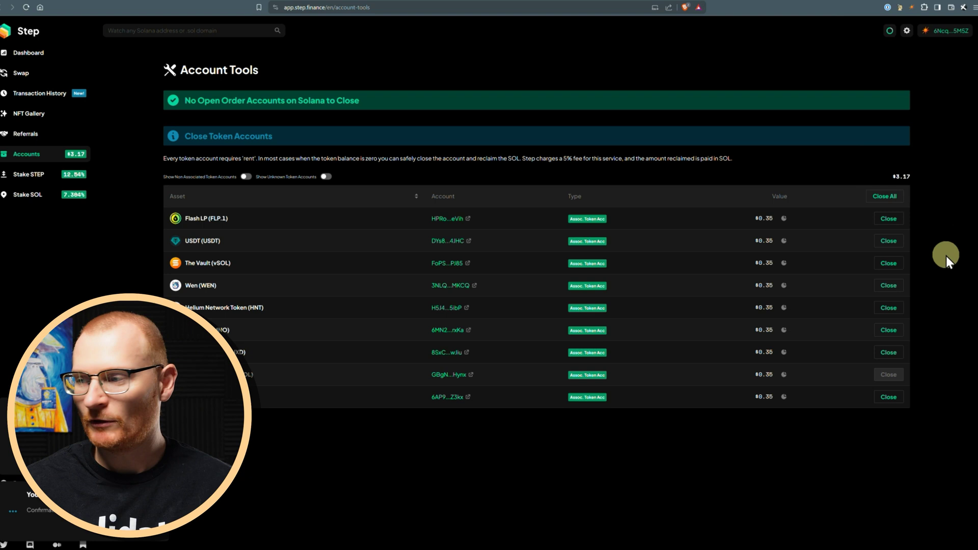
{"action": "left_click", "coordinate": [890, 287]}
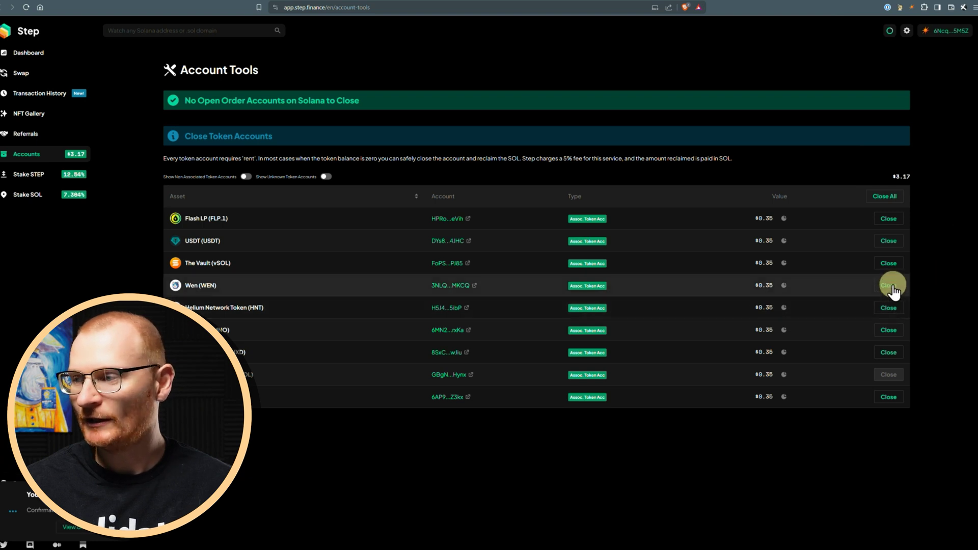
{"action": "left_click", "coordinate": [937, 228]}
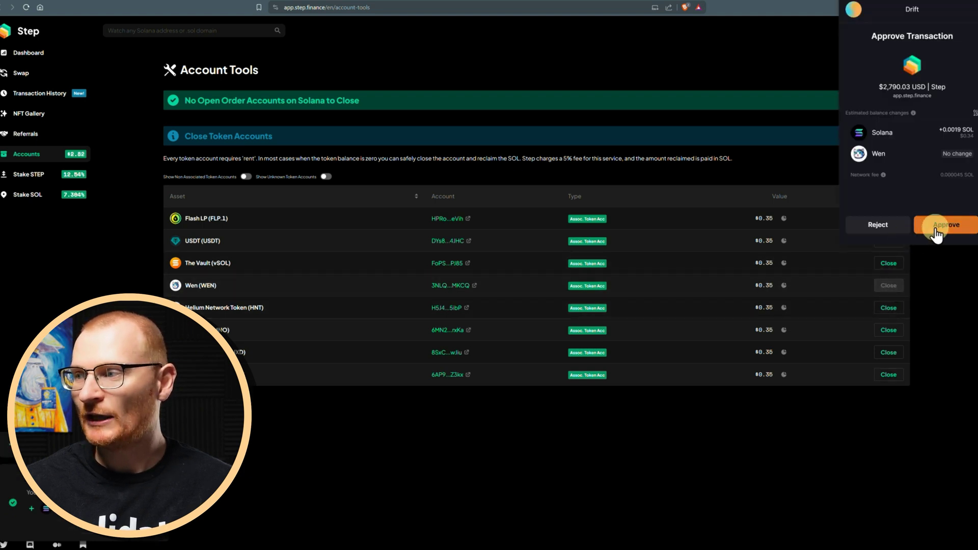
{"action": "left_click", "coordinate": [904, 306]}
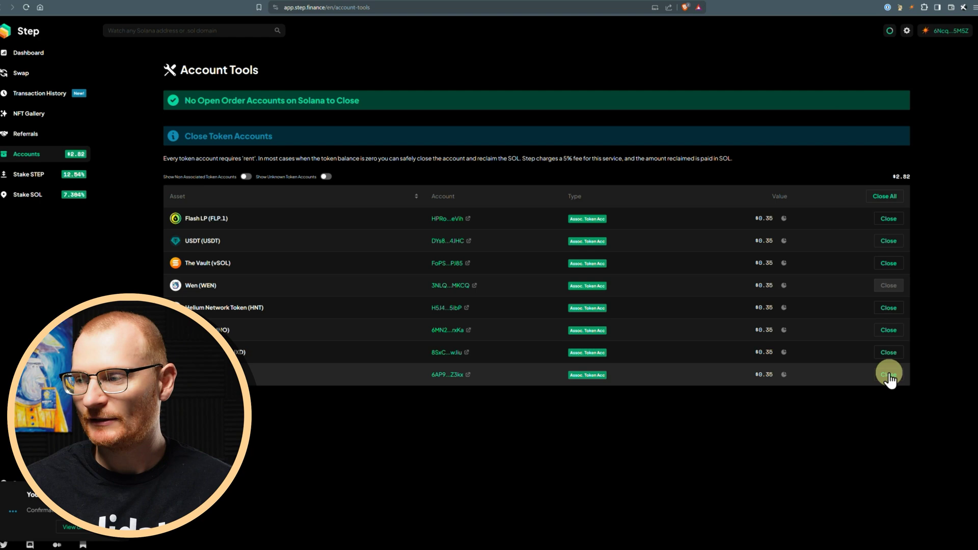
{"action": "left_click", "coordinate": [941, 229]}
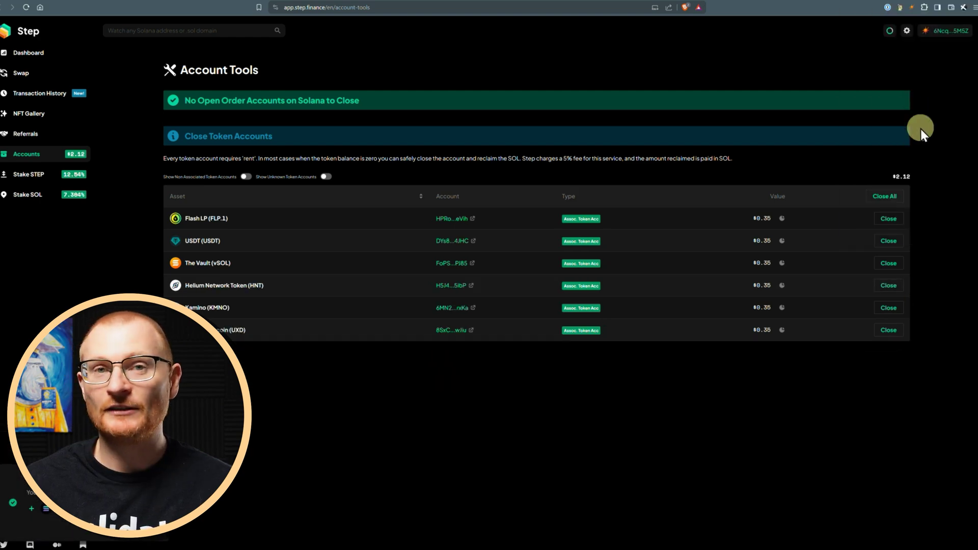
Swap 0.5 USDC for PYTH in the Solflare wallet
{"action": "left_click", "coordinate": [912, 8]}
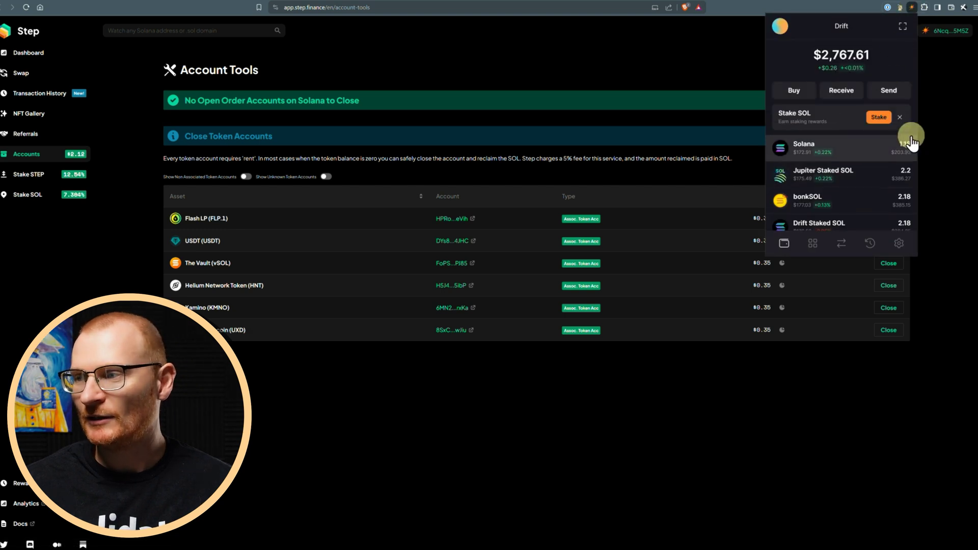
{"action": "left_click", "coordinate": [842, 243]}
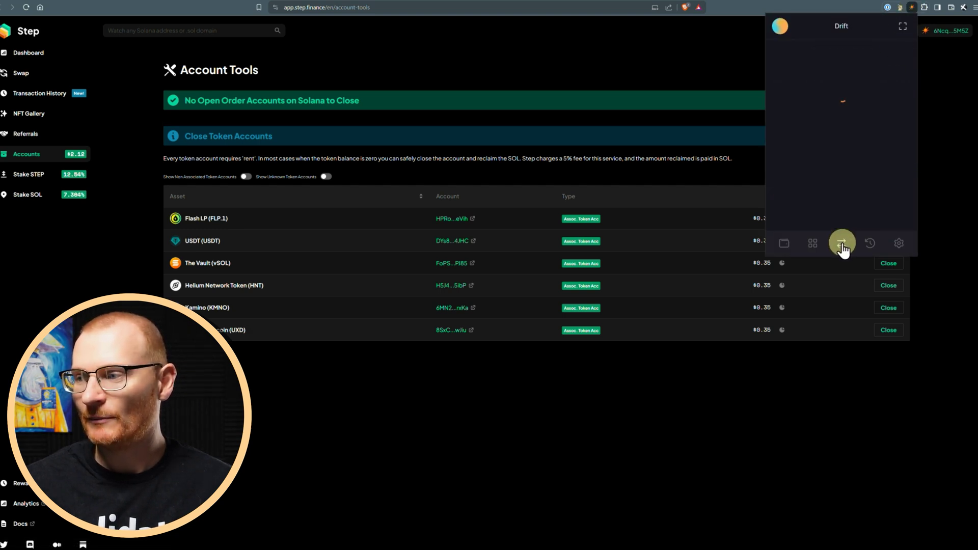
{"action": "left_click", "coordinate": [842, 109]}
{"action": "left_click", "coordinate": [797, 138]}
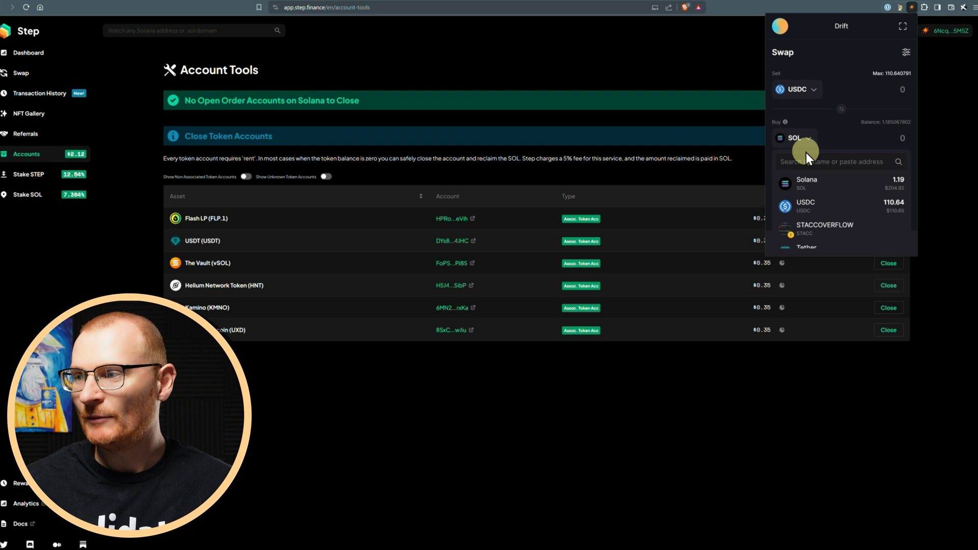
{"action": "left_click", "coordinate": [890, 94]}
{"action": "type", "text": "0.5"}
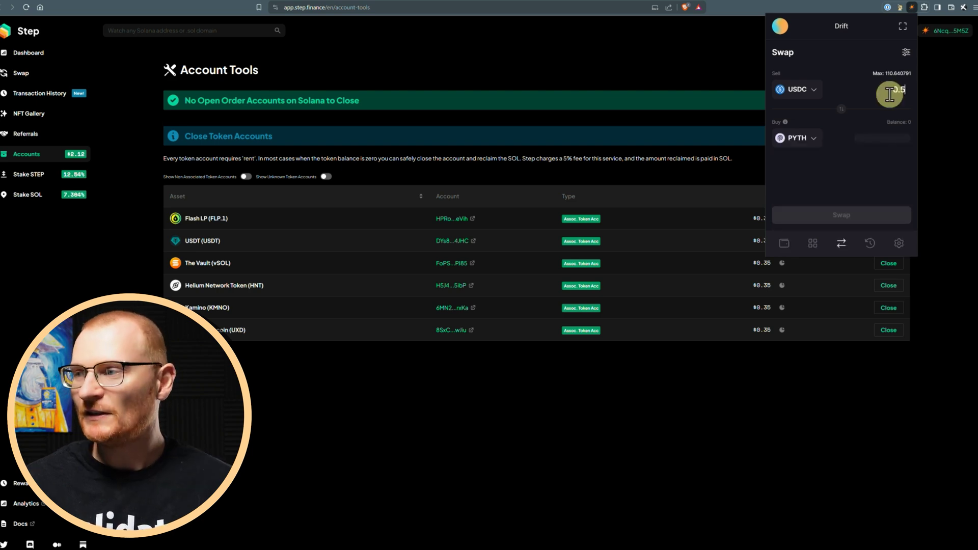
{"action": "left_click", "coordinate": [855, 215]}
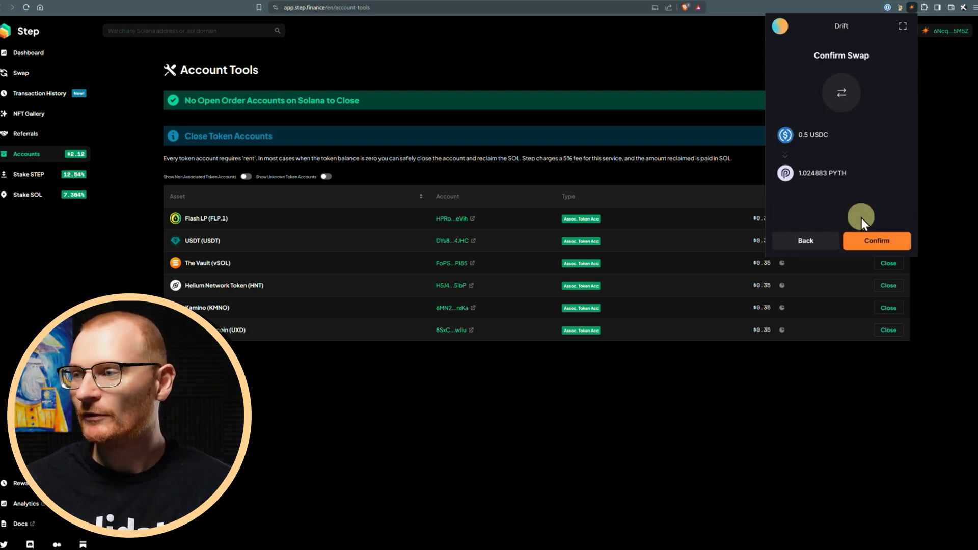
{"action": "left_click", "coordinate": [873, 244]}
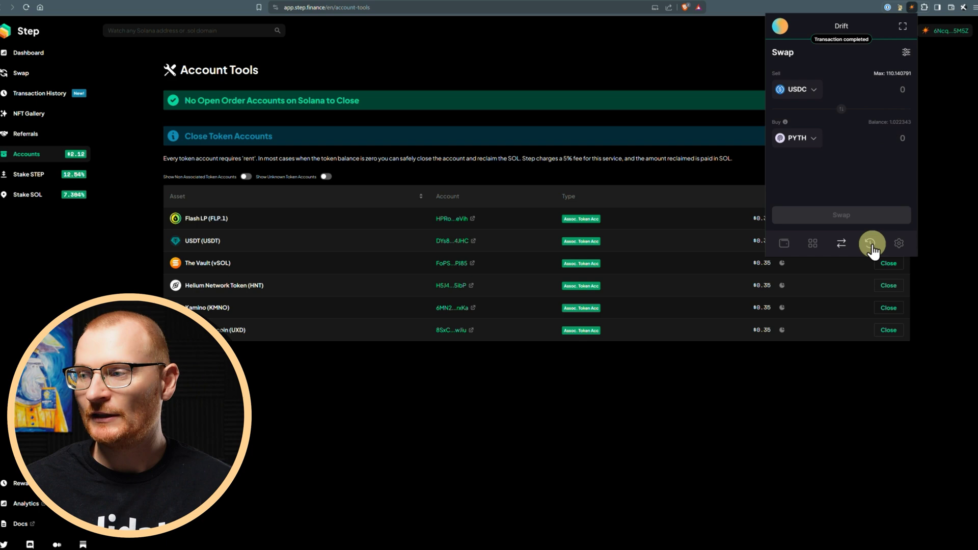
Check the completed swap of 0.5 USDC for 1.022343 PYTH in Activity
{"action": "left_click", "coordinate": [872, 243]}
{"action": "left_click", "coordinate": [838, 93]}
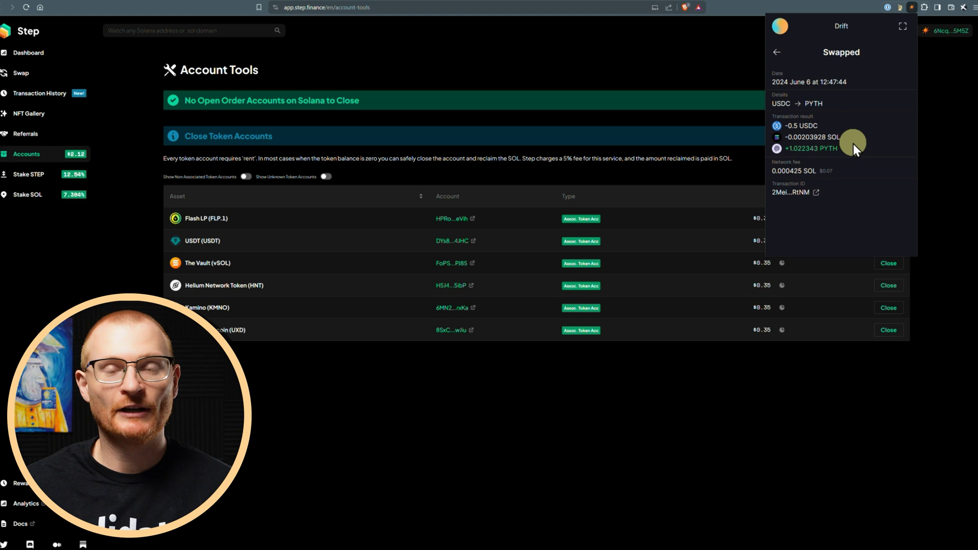
{"action": "key", "text": "Escape"}
Close the empty Helium (HNT) token account
{"action": "left_click", "coordinate": [874, 129]}
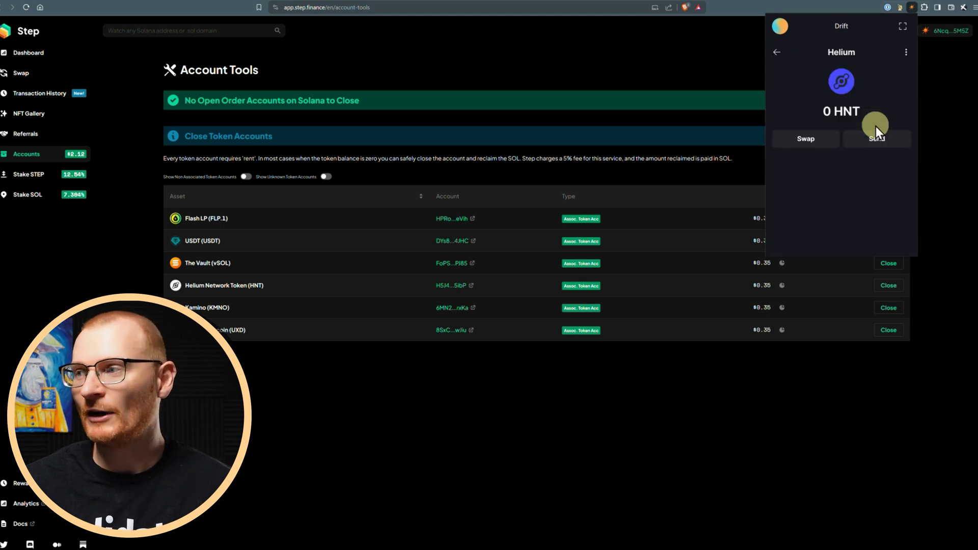
{"action": "left_click", "coordinate": [908, 55]}
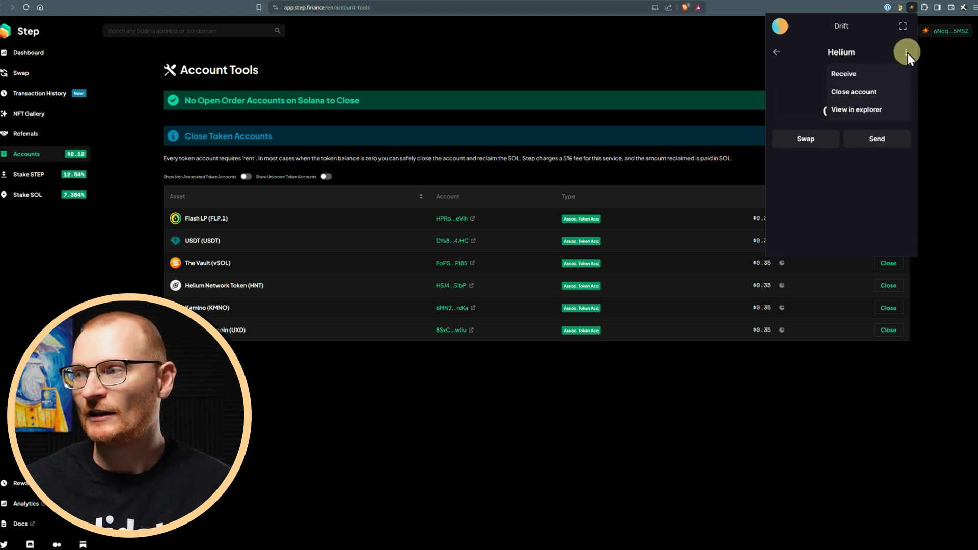
{"action": "left_click", "coordinate": [876, 92]}
{"action": "left_click", "coordinate": [877, 241]}
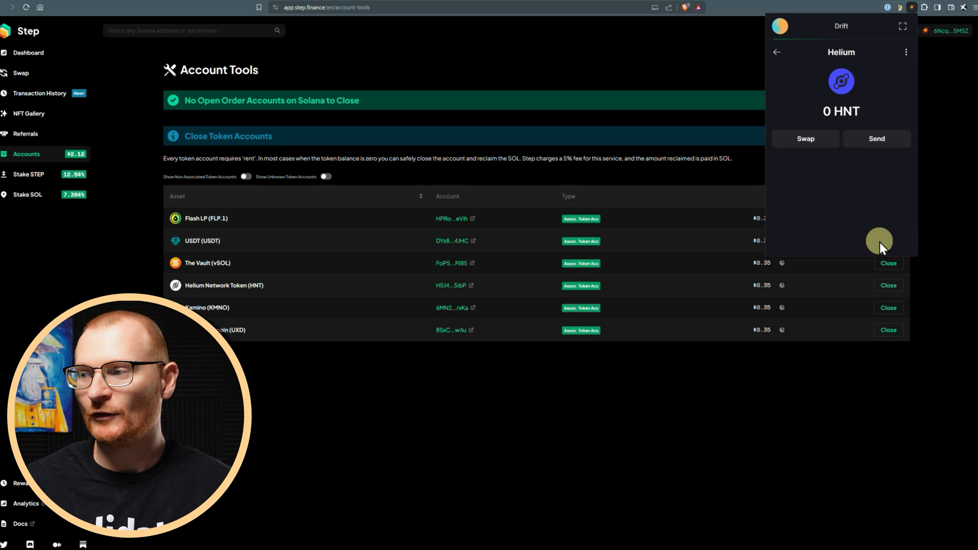